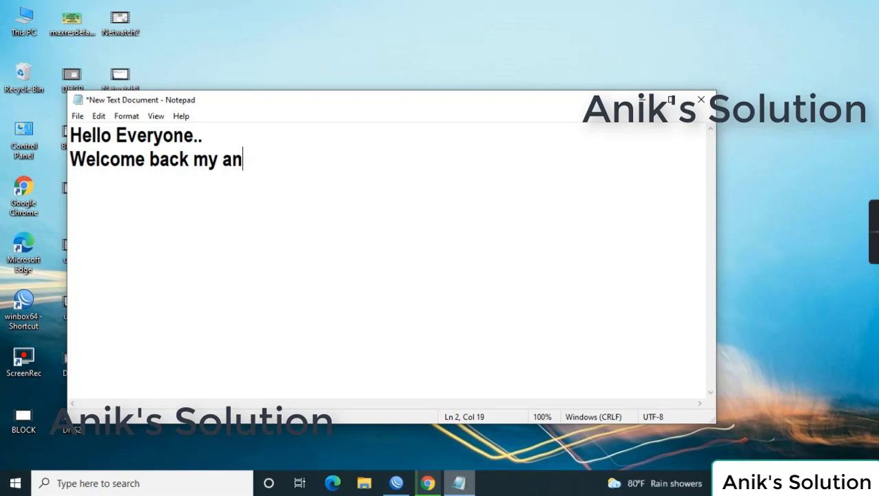
Type the intro note about configuring L2TP VPN in Remote Connection, ending 'So lets do it....', then minimise Notepad.
text(ideo...)
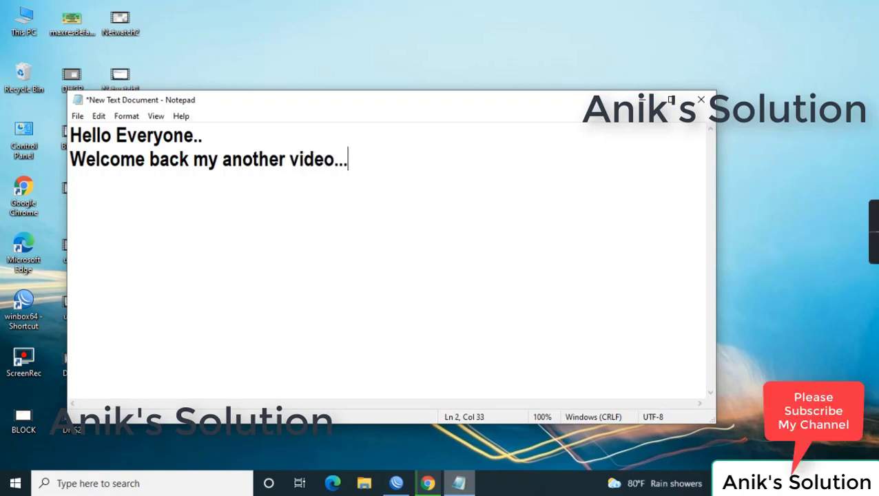
key(Return)
text(Today i will show)
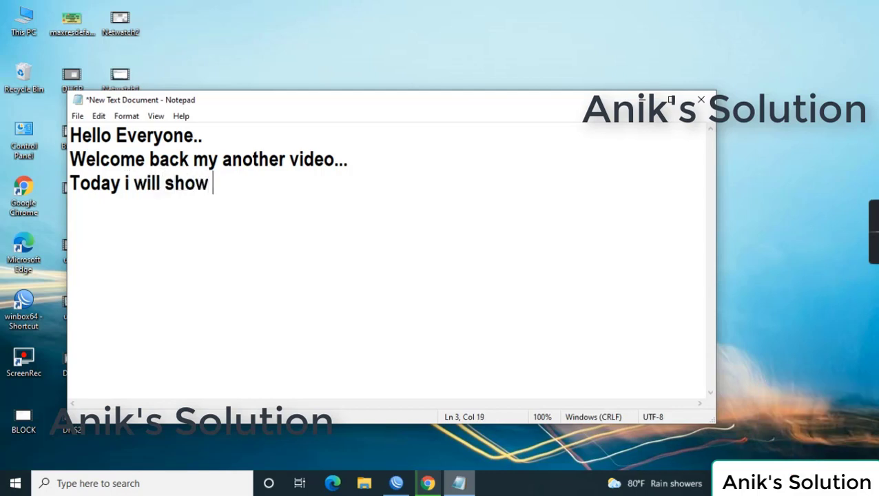
text( how to )
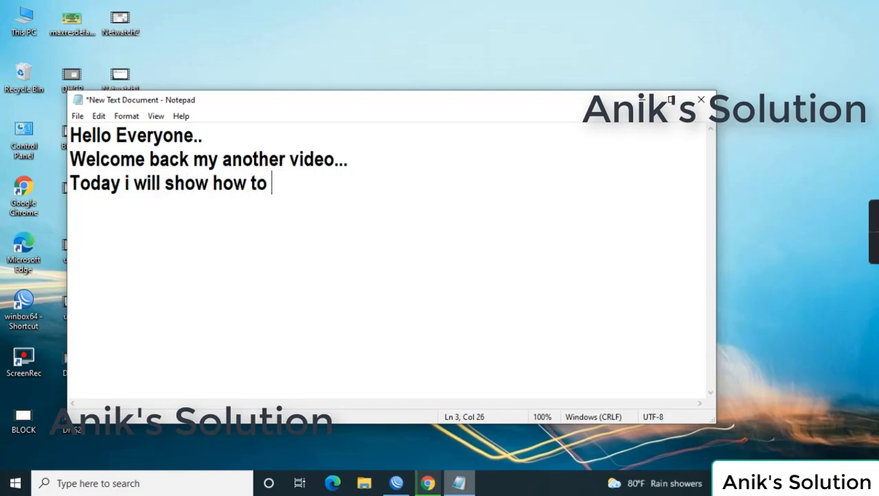
text(configure )
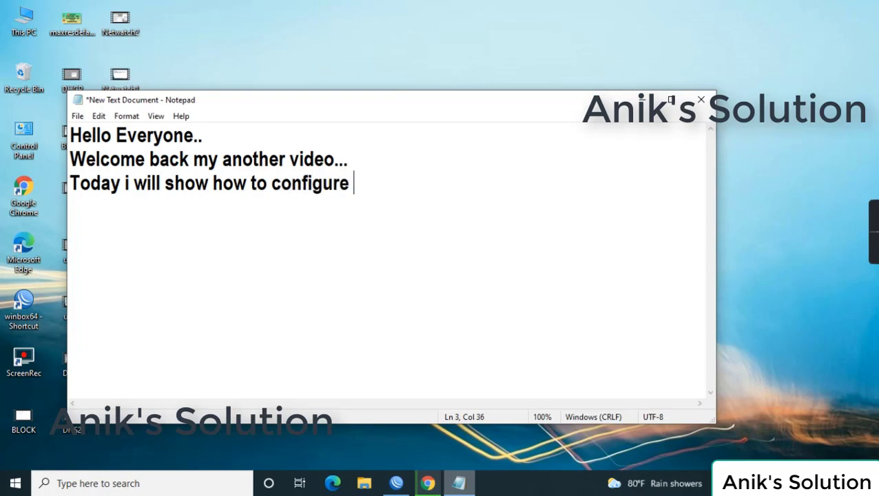
text(L2TP)
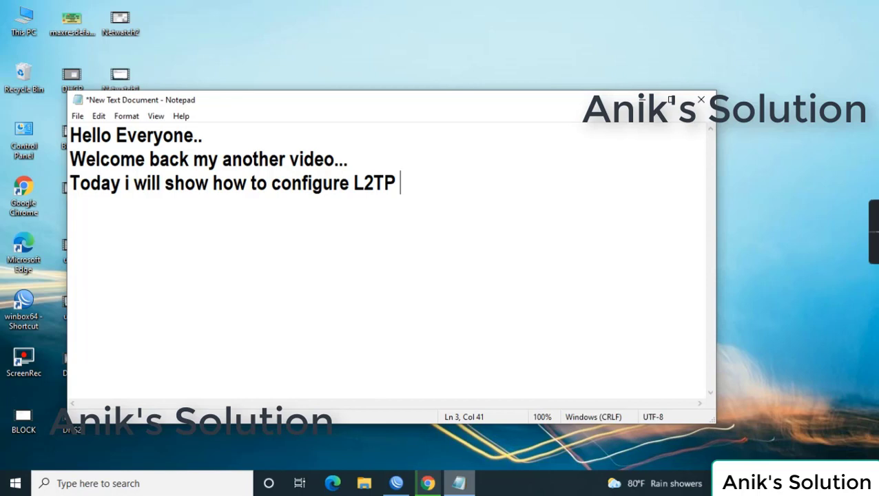
text( VPN )
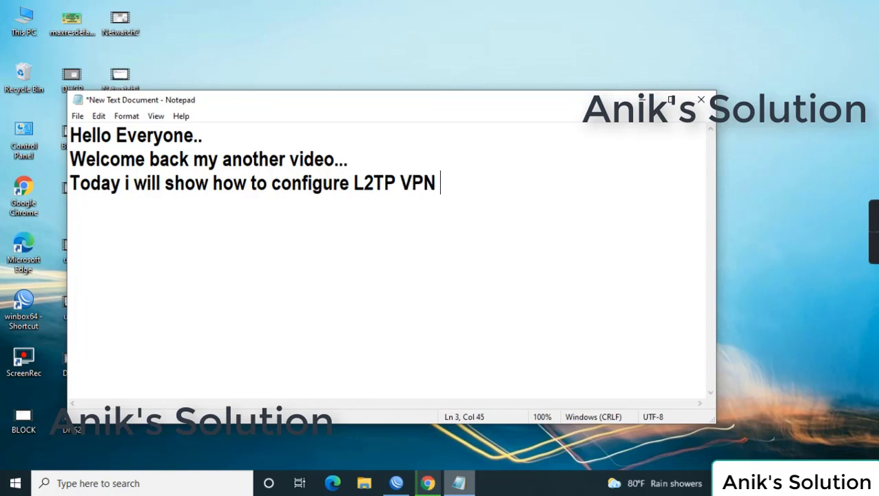
text(in Rem)
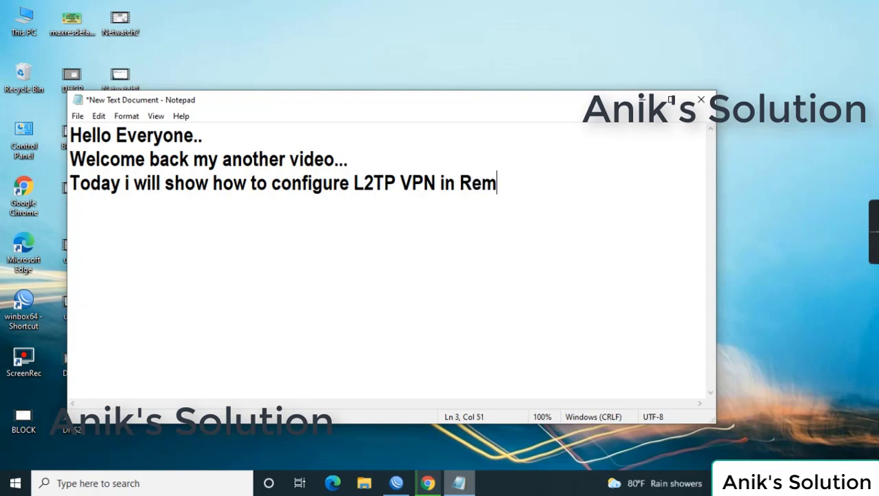
text(ote Co)
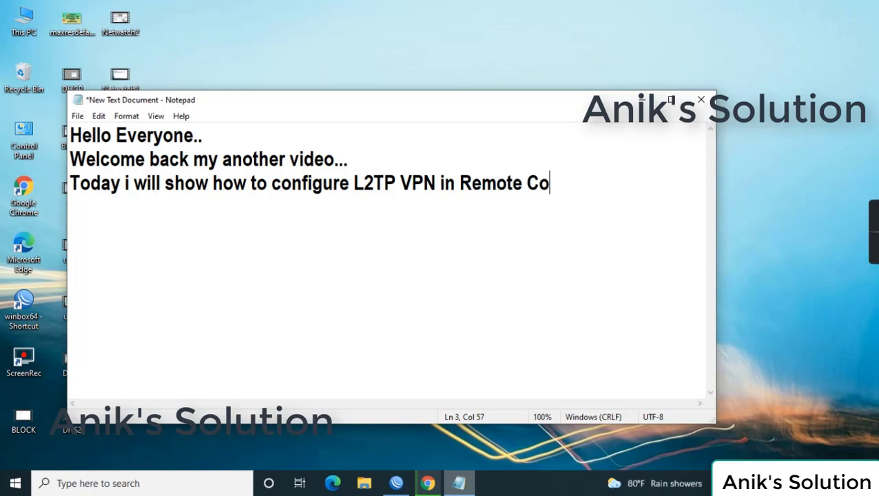
text(nnection...)
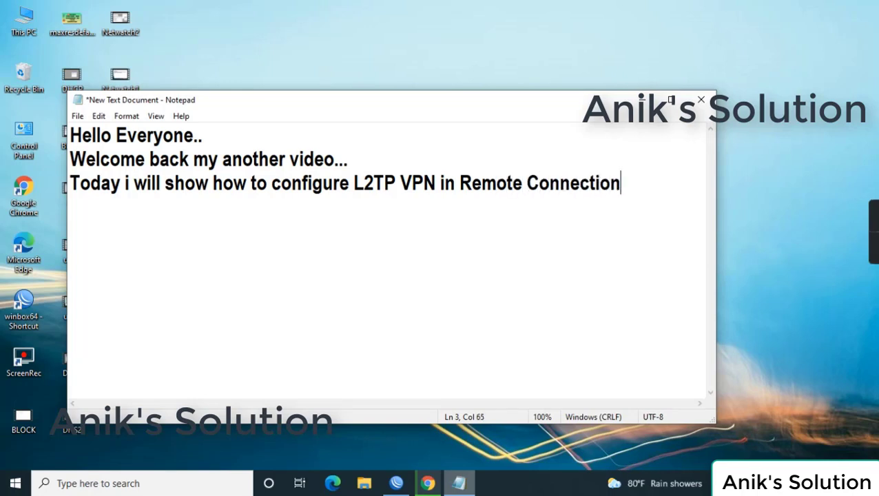
key(Return)
key(Return)
text(So lets )
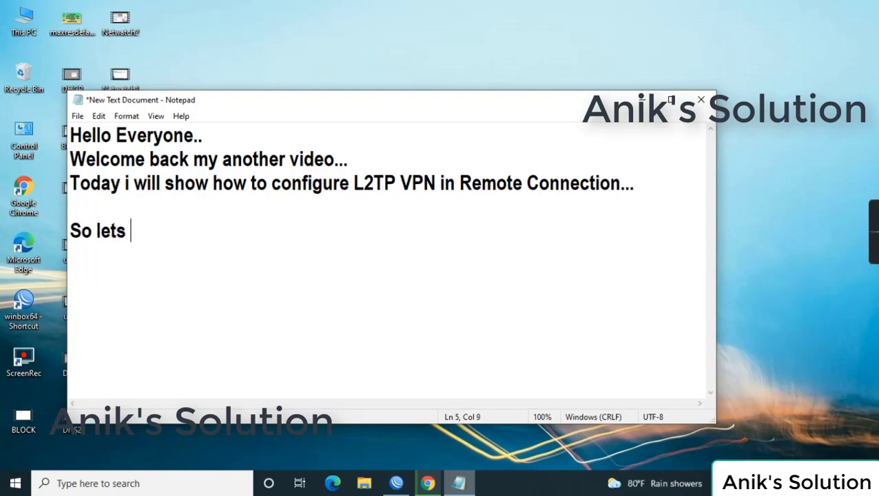
text(do it)
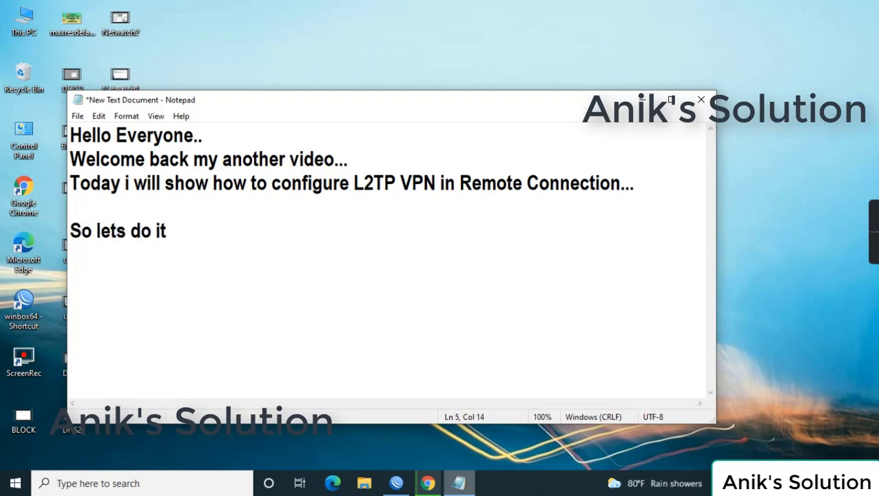
text(....)
click(638, 100)
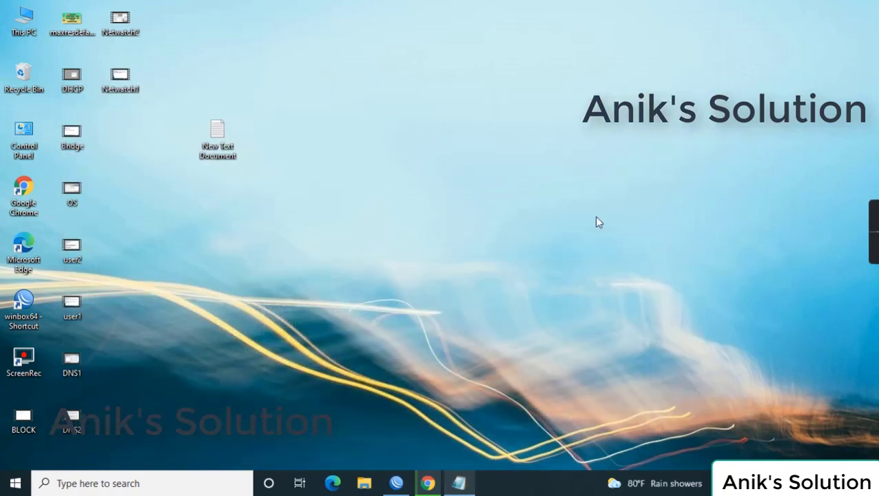
Enable the L2TP server with Use IPsec set to yes, a new IPsec secret, and One Session Per Host.
click(396, 484)
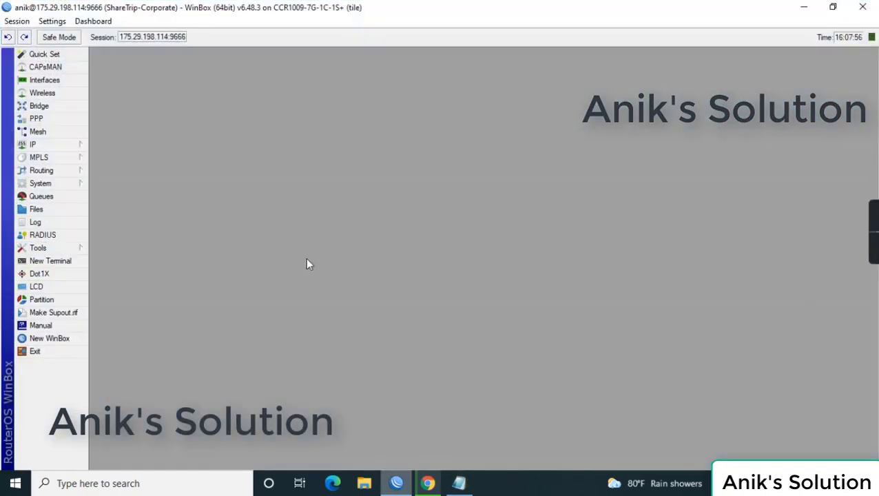
click(37, 120)
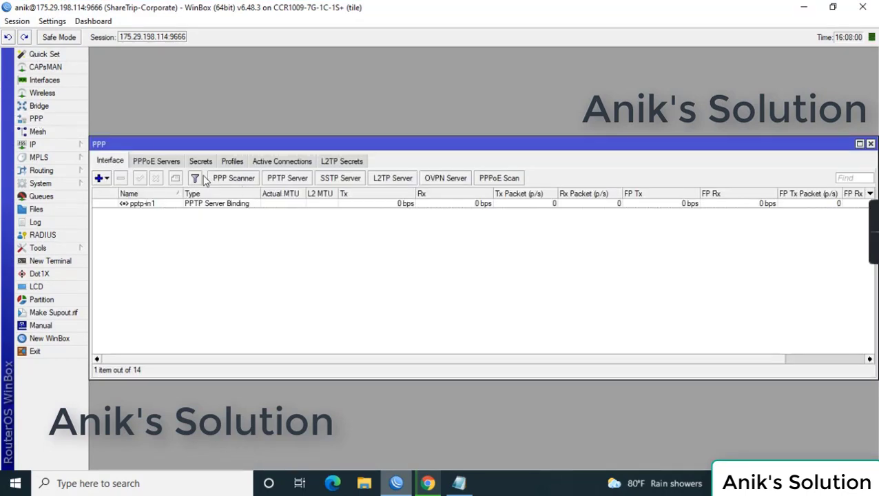
click(390, 178)
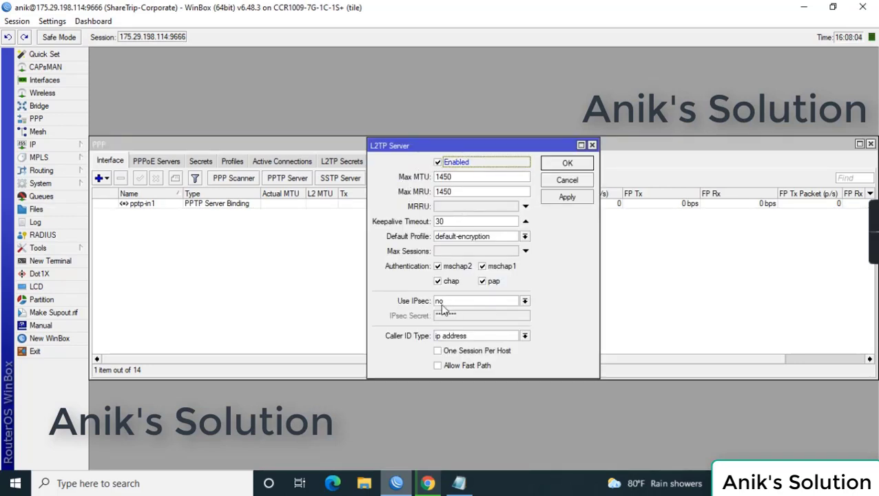
click(469, 303)
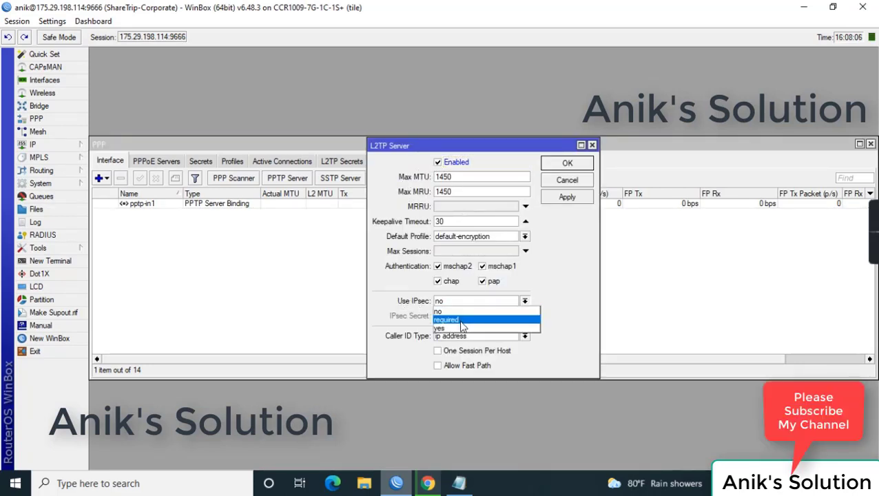
click(460, 328)
click(475, 315)
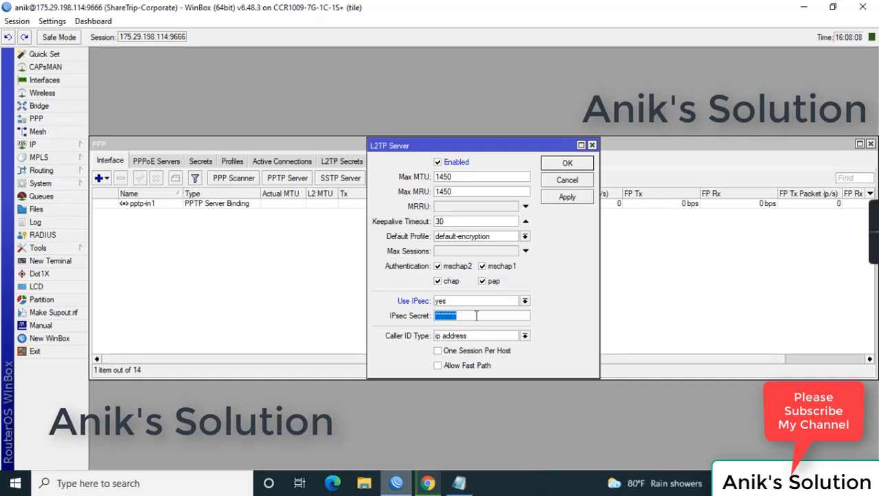
text(1234)
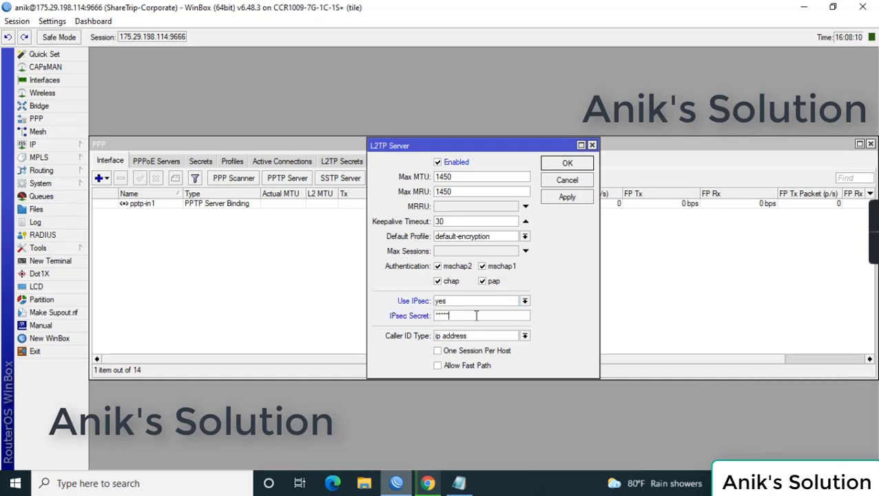
click(473, 354)
click(555, 199)
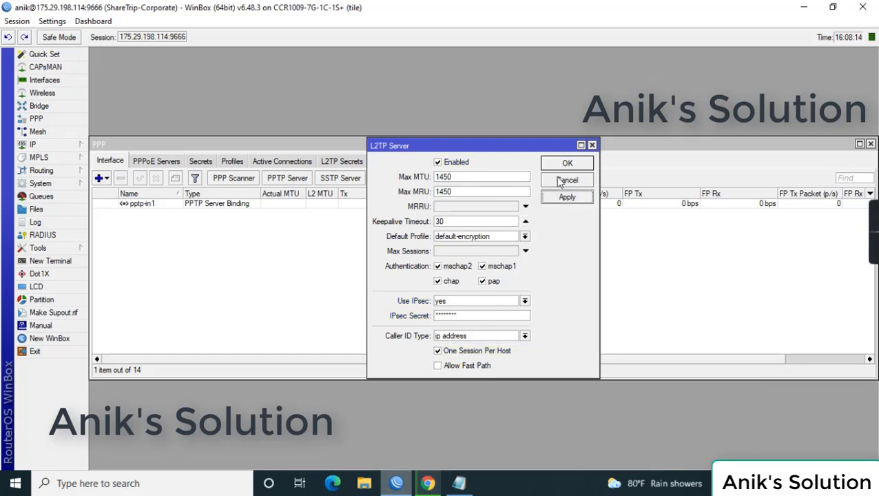
click(564, 164)
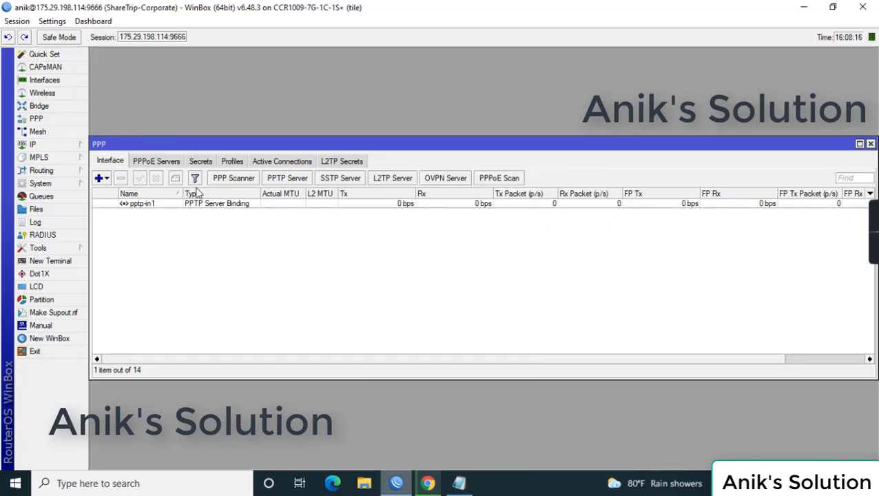
Add the l2tp-in1 L2TP Server Binding interface, then switch to the PPP Secrets list.
click(106, 179)
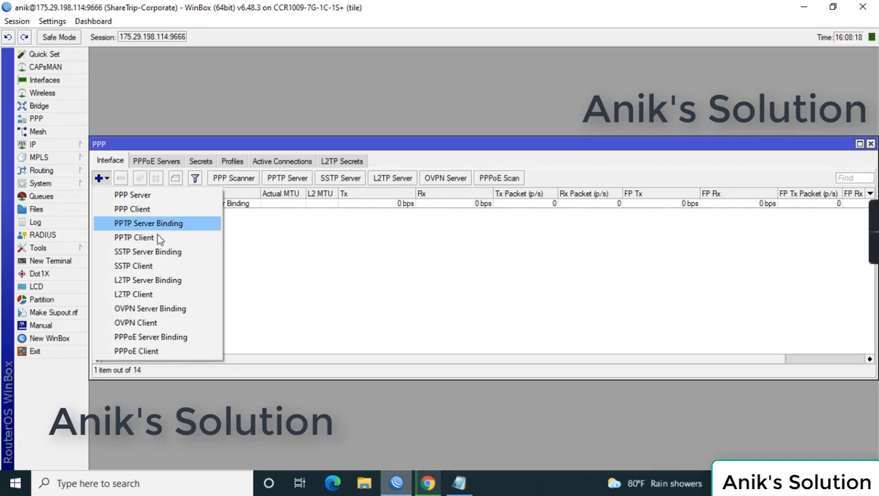
click(170, 283)
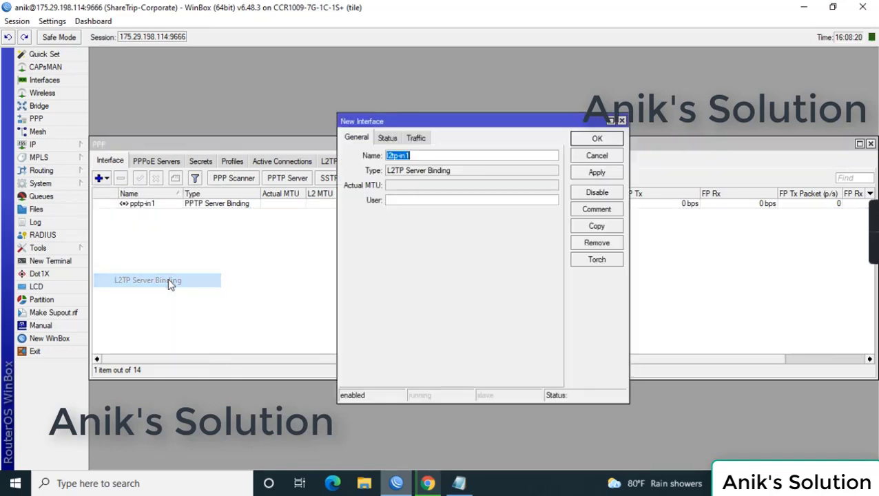
click(596, 173)
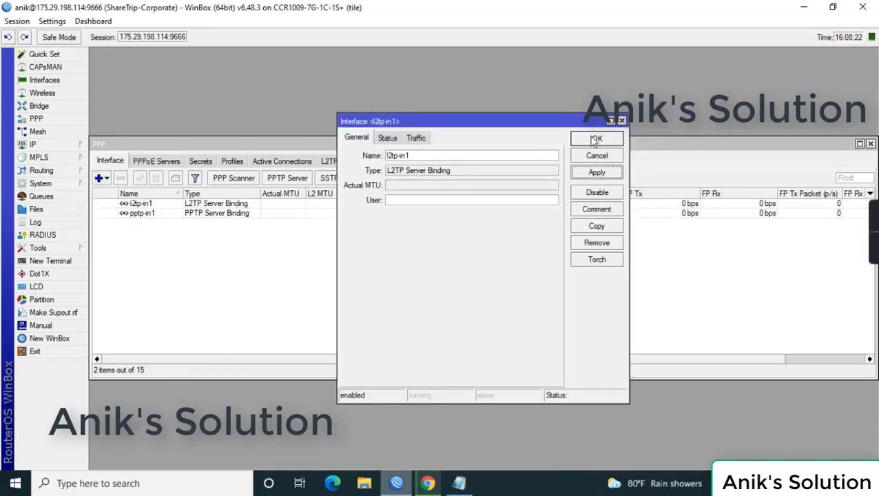
click(593, 138)
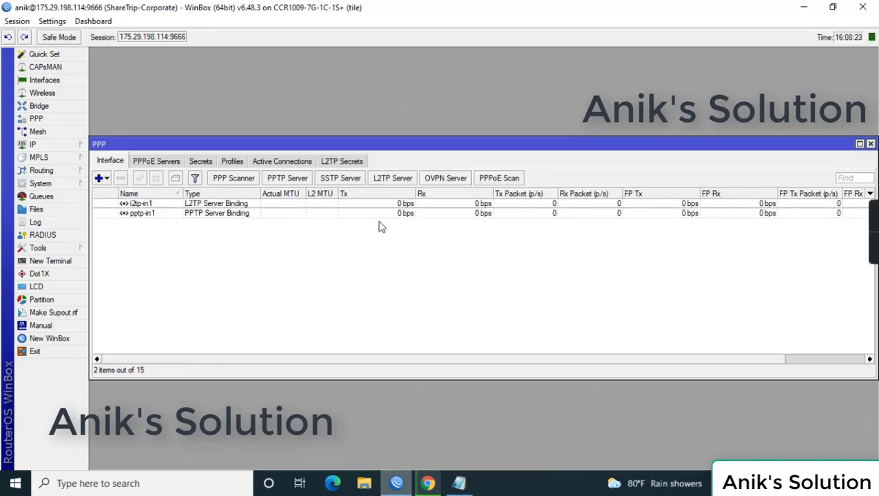
click(200, 162)
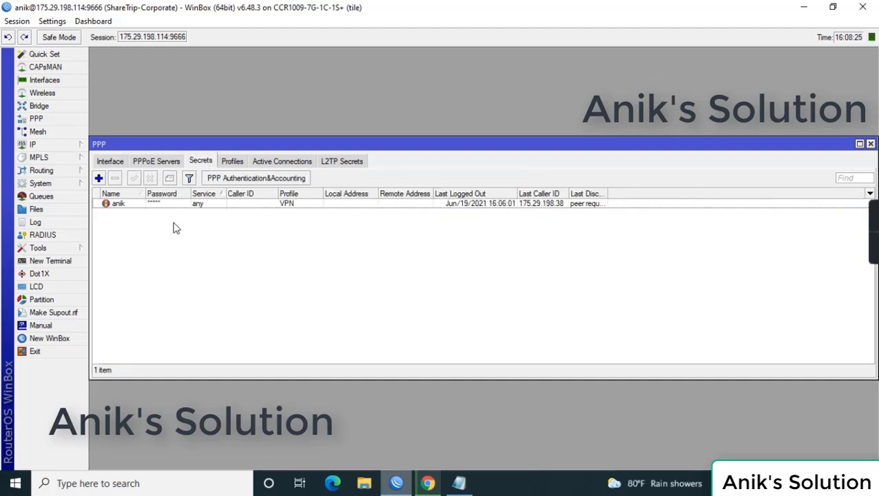
Add a PPP secret named user with a password, restricted to the l2tp service.
click(99, 179)
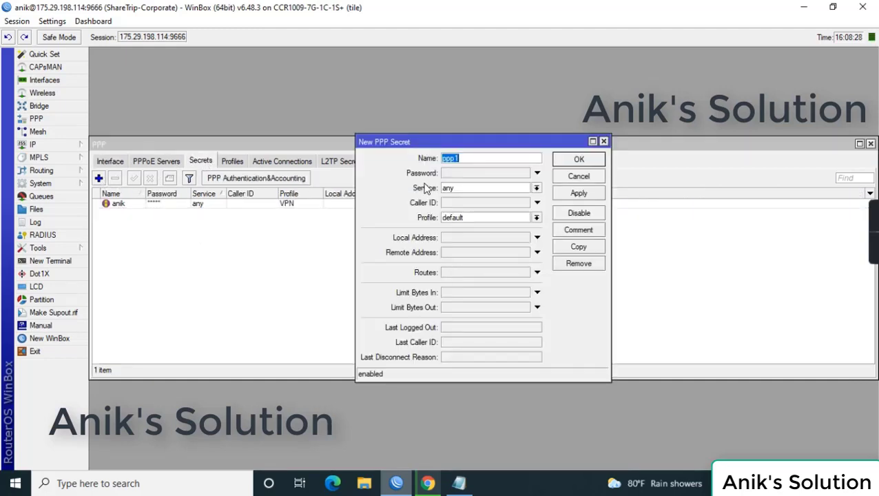
text(user)
key(Tab)
text(1)
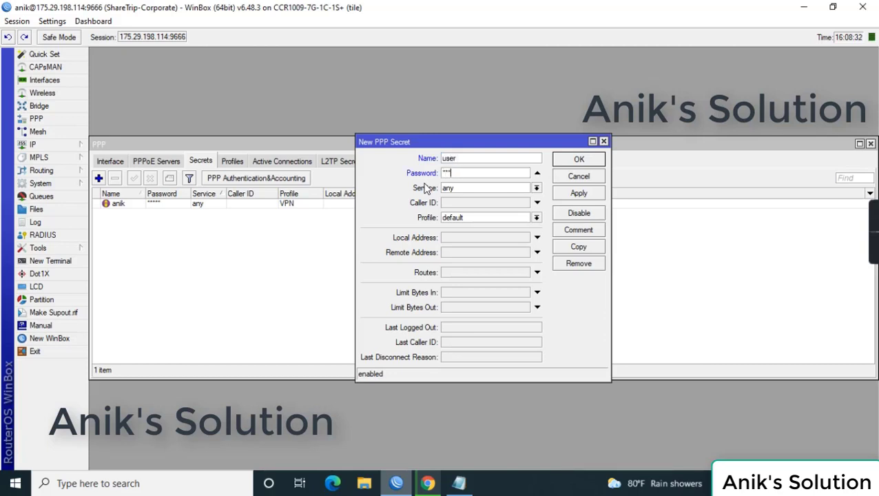
click(462, 188)
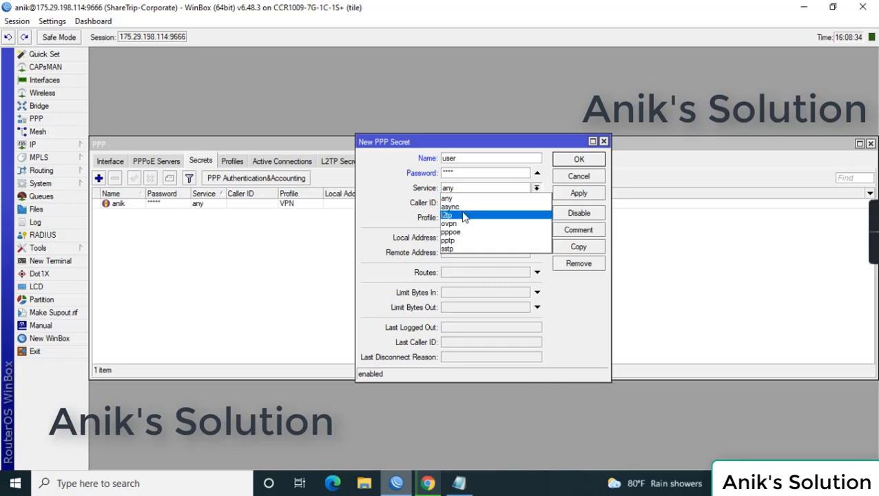
click(463, 214)
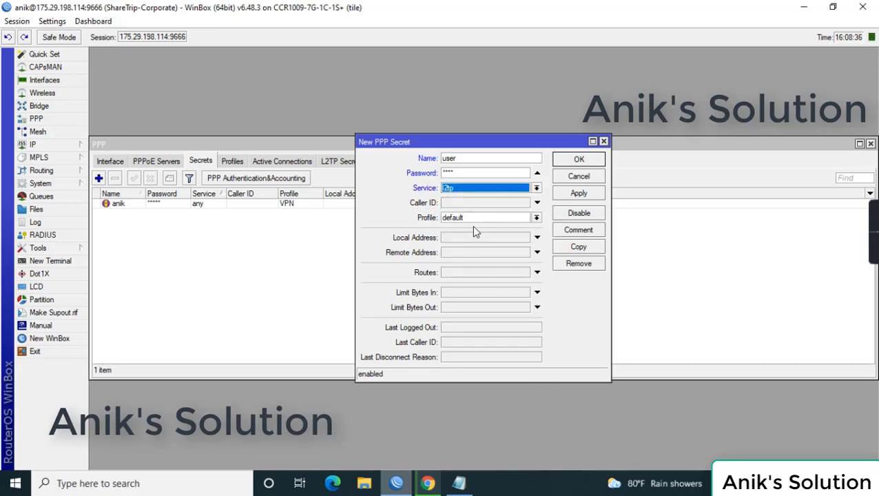
click(578, 195)
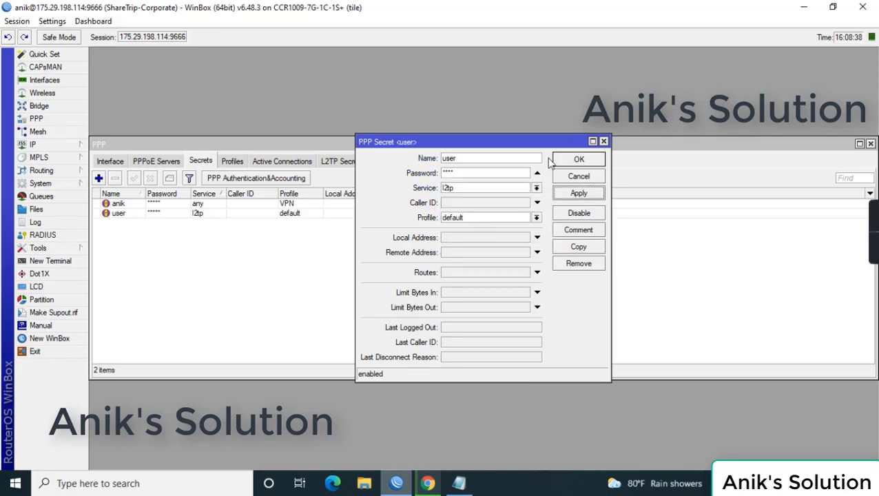
drag(537, 145, 688, 149)
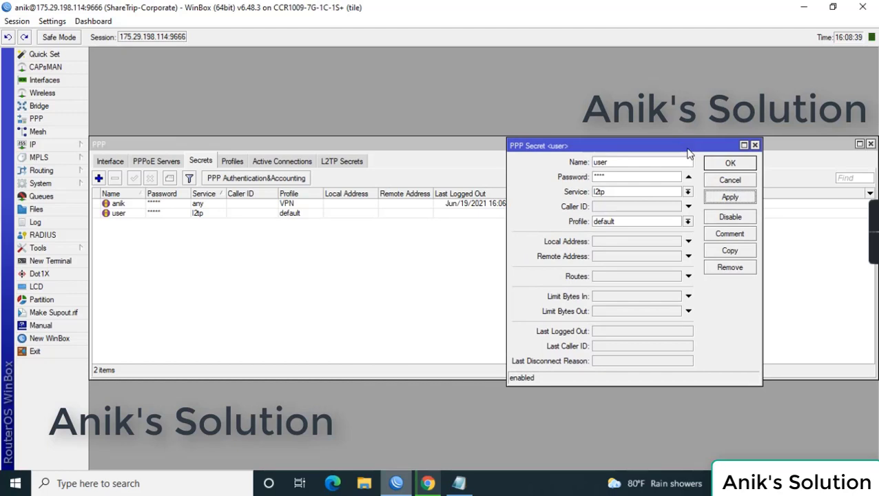
click(41, 146)
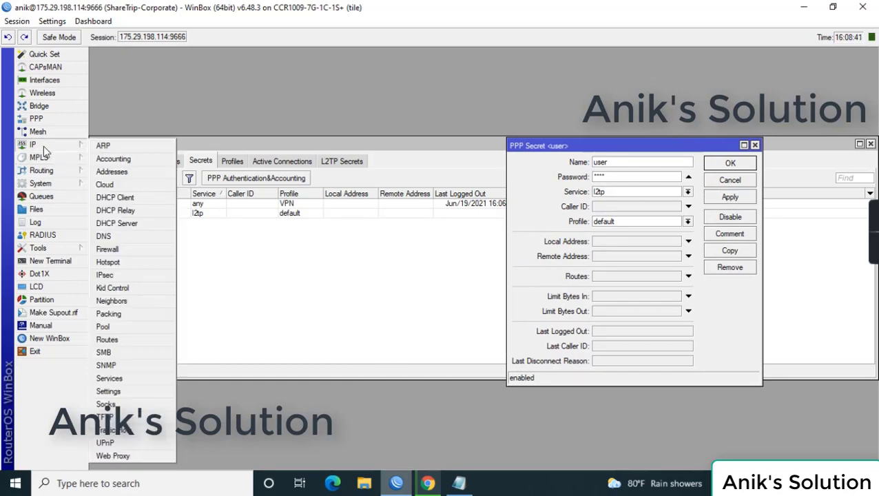
Create the IP pool 'l2tp VPN' with addresses 100.100.100.2-100.100.100.10, then close the pool list.
click(112, 328)
drag(413, 144, 236, 156)
click(177, 190)
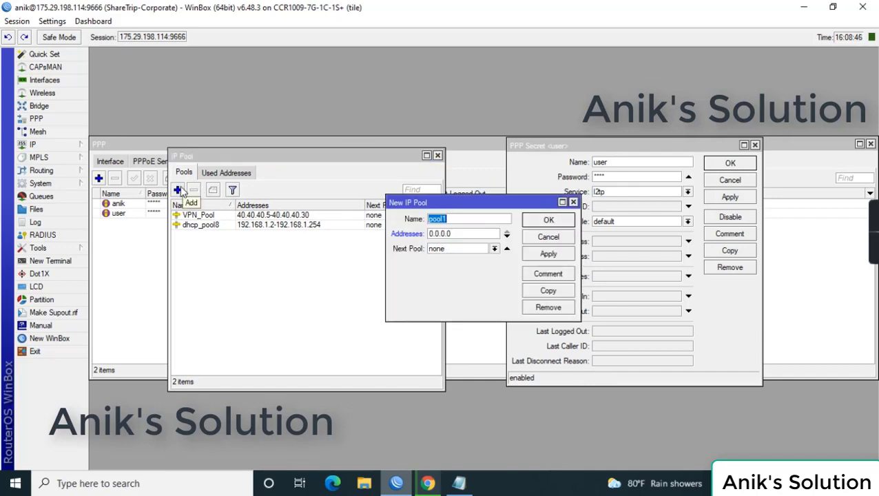
key(BackSpace)
click(461, 234)
text(1)
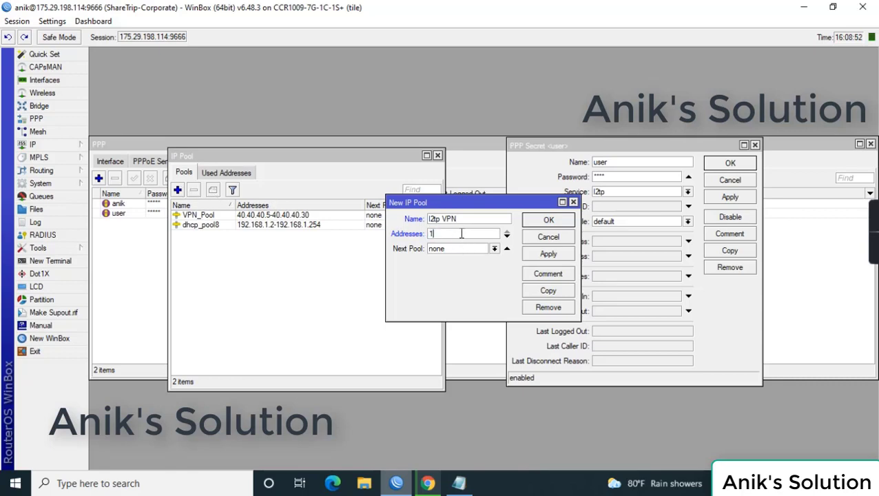
text(00.100.100.2)
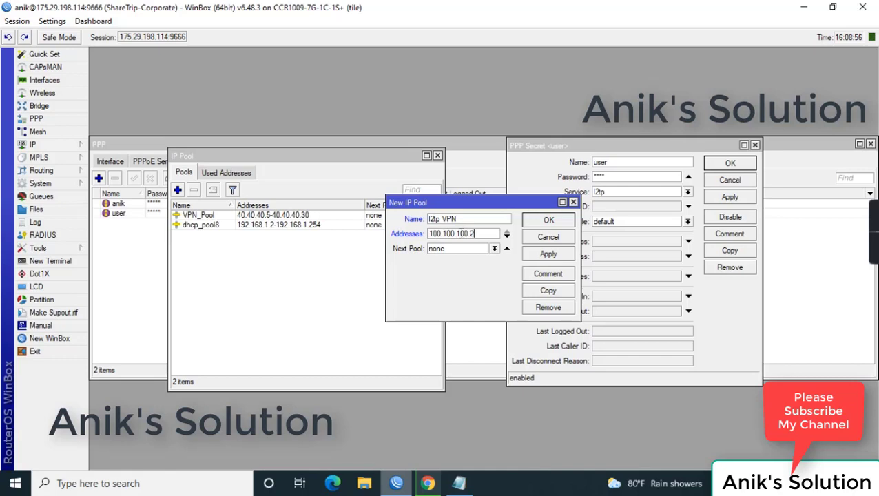
text(-100.100.100)
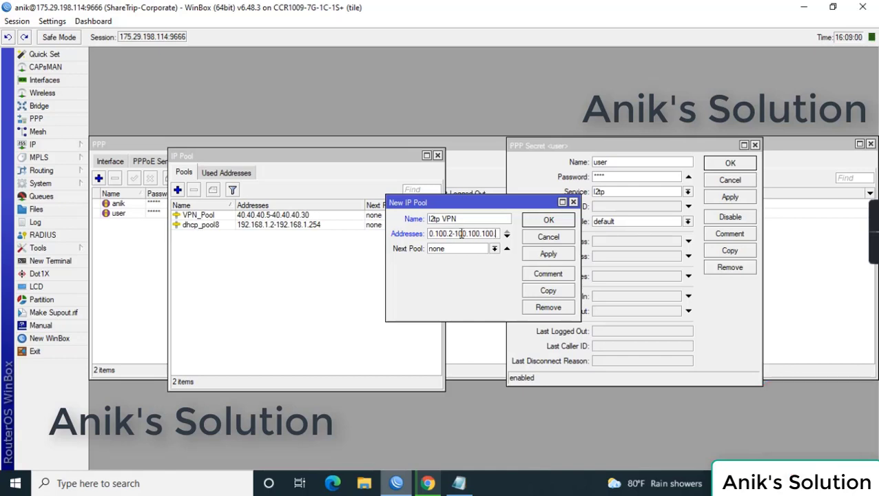
text(.10)
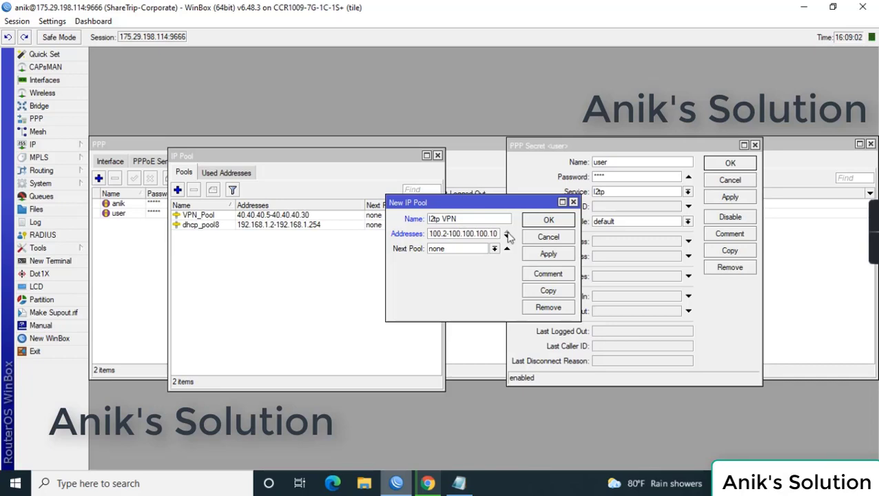
click(537, 255)
click(541, 219)
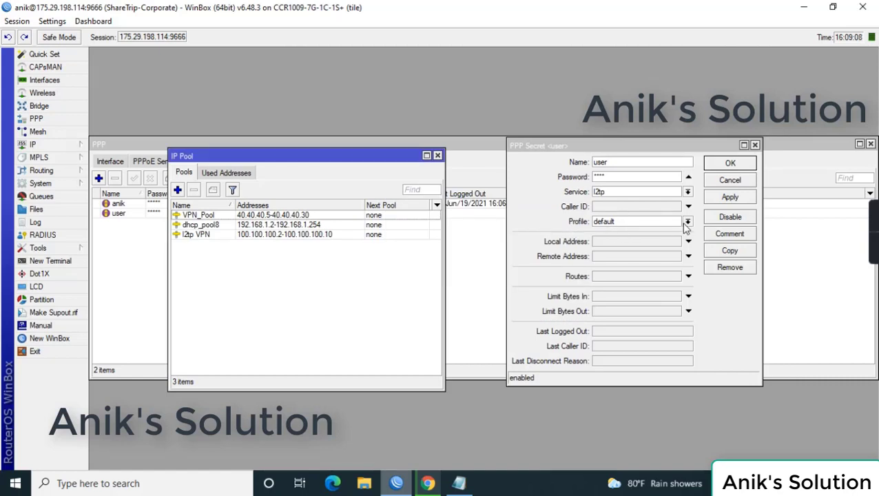
click(438, 156)
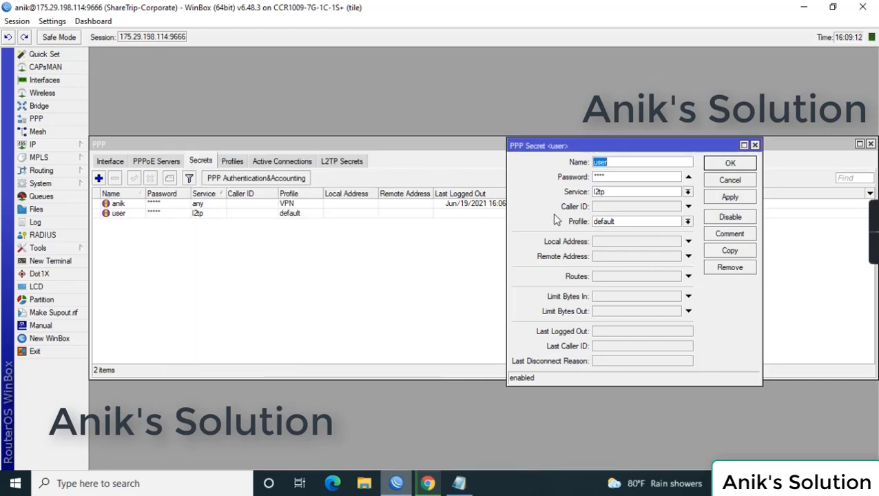
Create PPP profile l2tpVPN with local address 100.100.100.1 and remote address pool l2tp VPN.
click(234, 161)
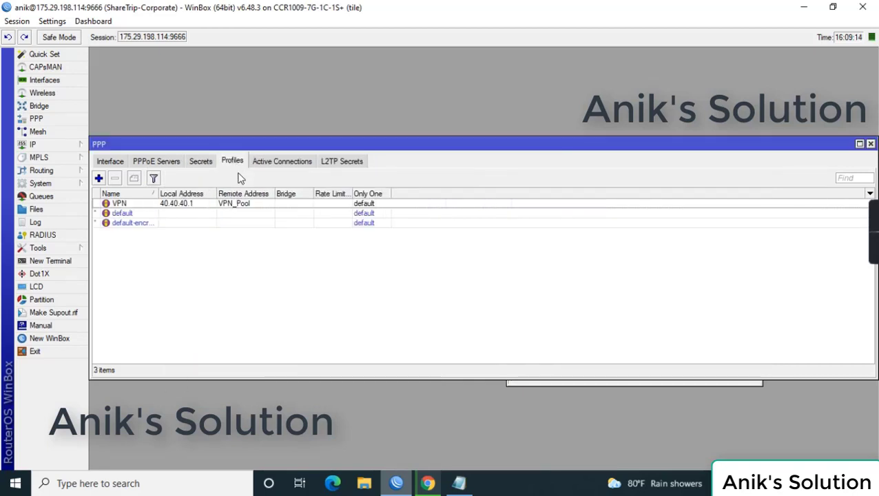
click(98, 178)
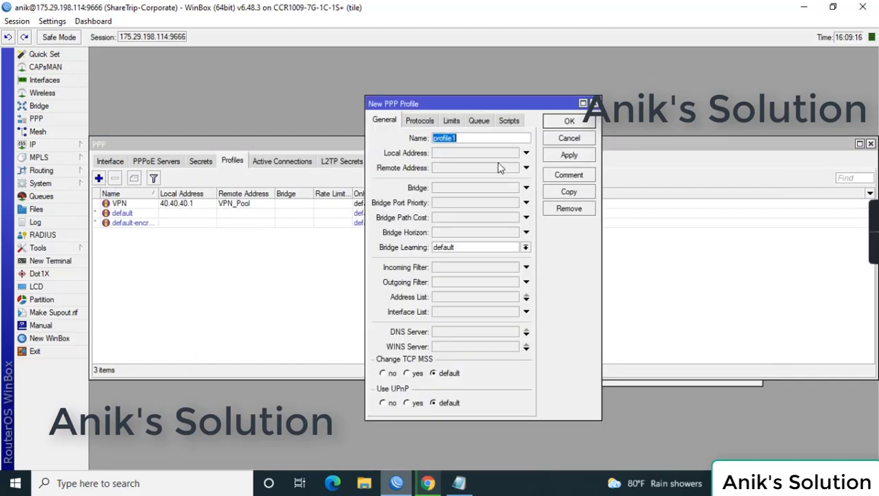
key(BackSpace)
click(451, 156)
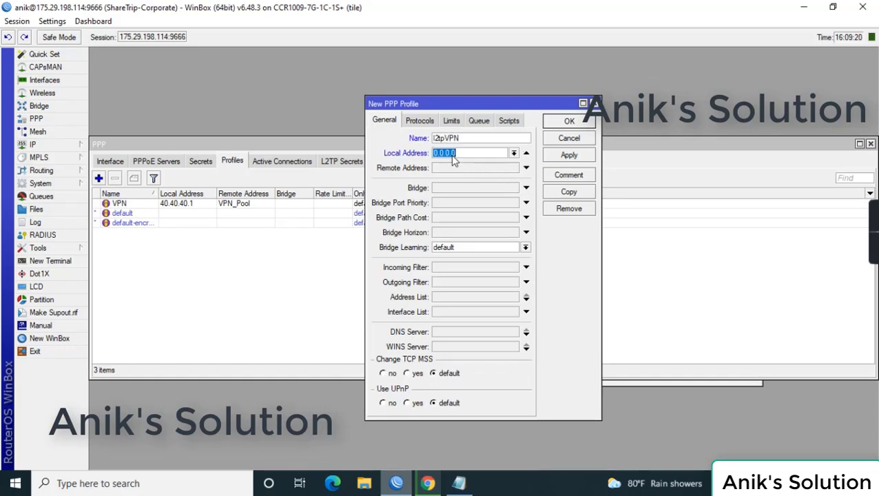
text(100.100.100.1)
click(475, 167)
click(514, 169)
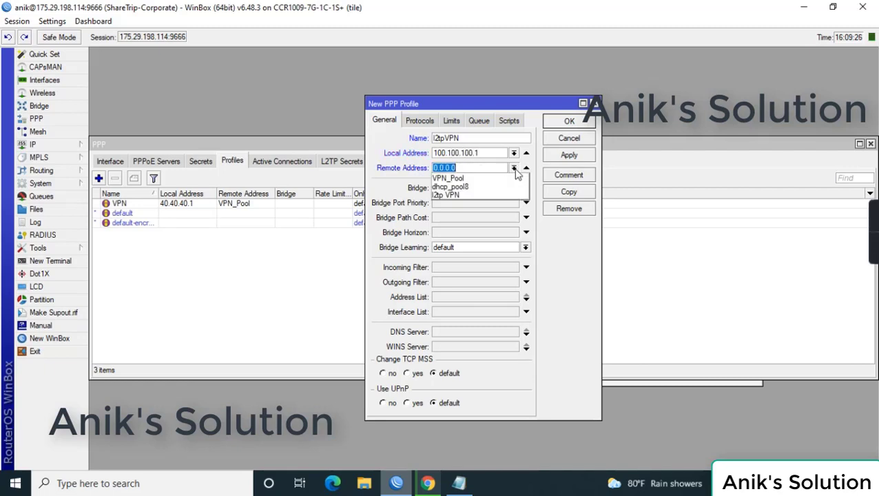
click(493, 194)
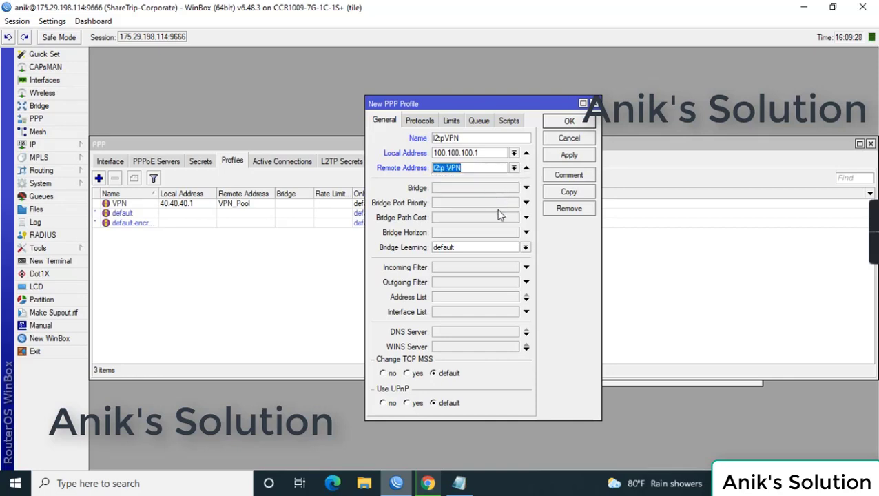
click(575, 156)
click(570, 122)
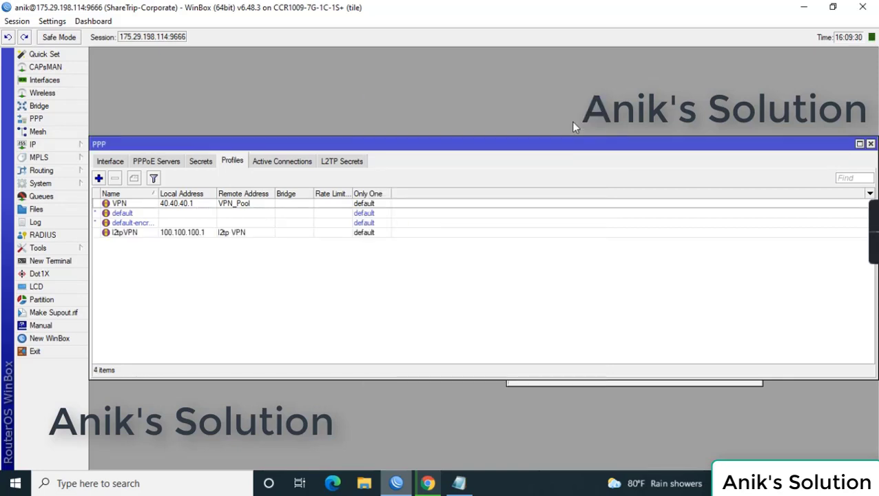
Assign the l2tpVPN profile to the user secret and save it.
click(135, 233)
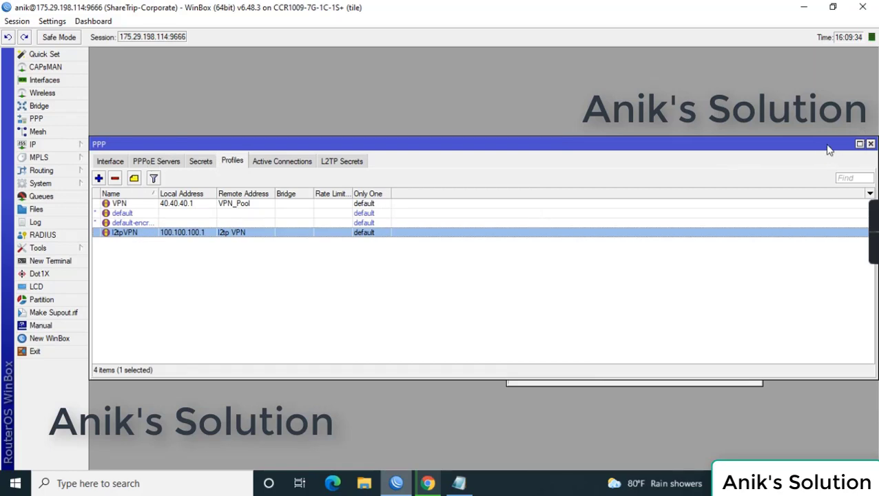
drag(828, 145, 826, 182)
click(668, 163)
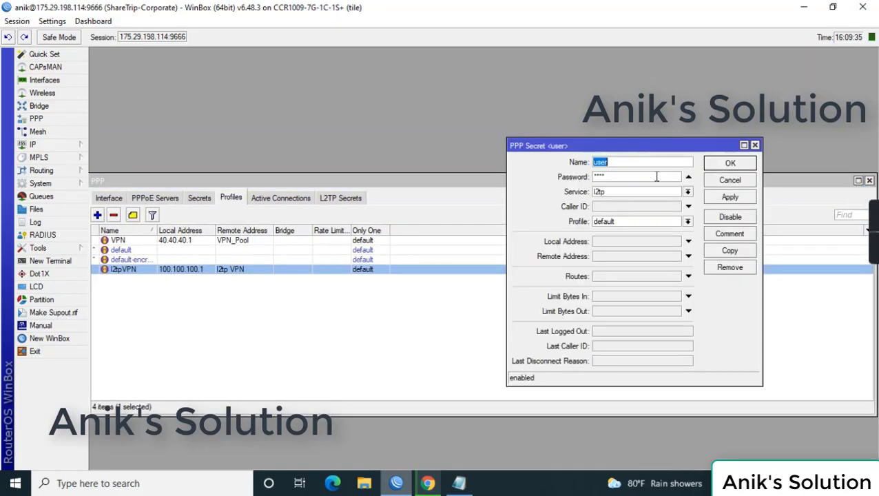
click(688, 223)
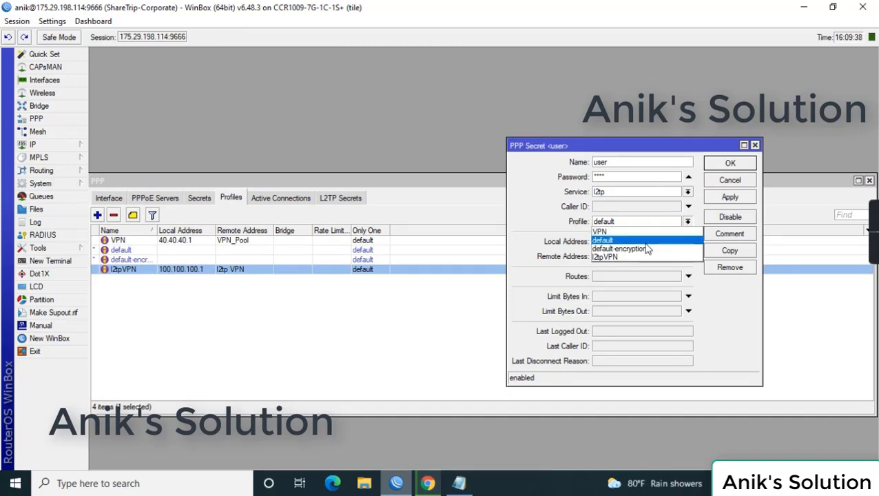
click(628, 257)
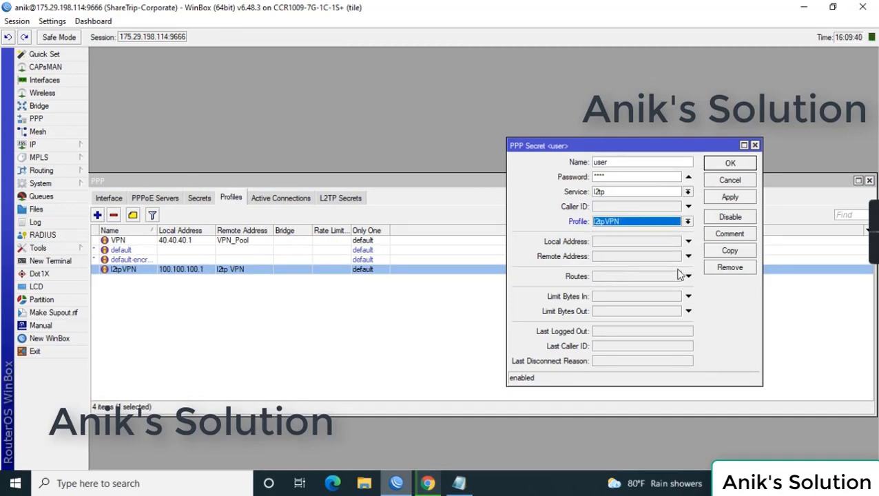
click(724, 197)
click(726, 165)
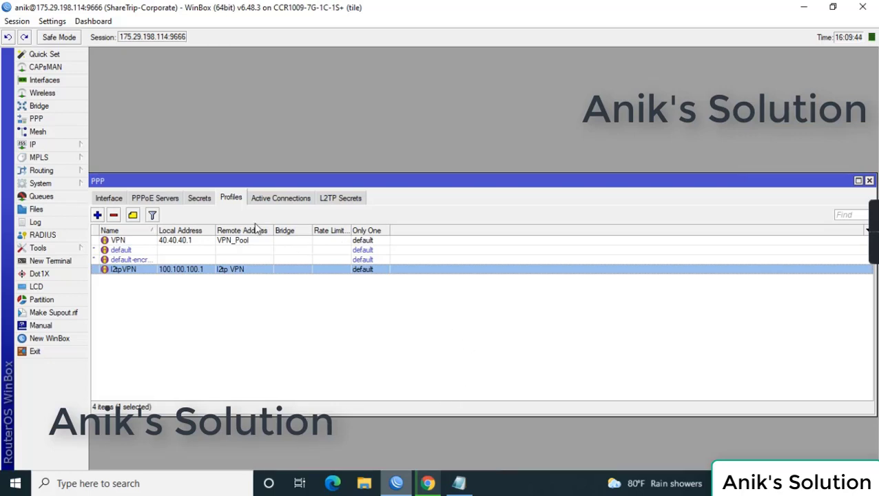
Add a built-in Windows VPN named Test L2TP to 175.29.198.114, type L2TP/IPsec with pre-shared key.
click(161, 478)
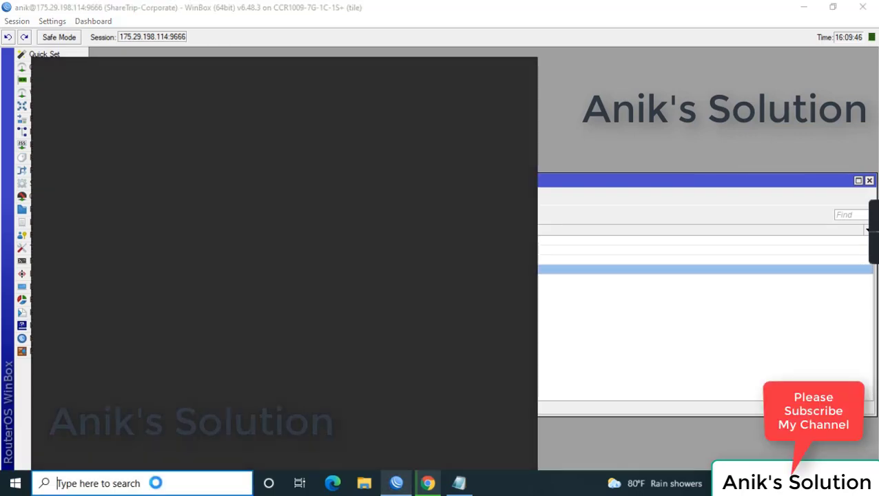
text(vpn)
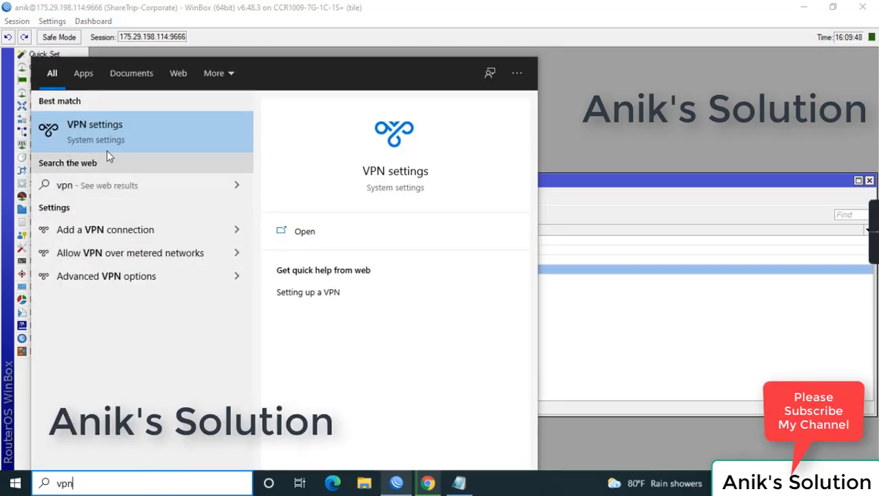
click(112, 145)
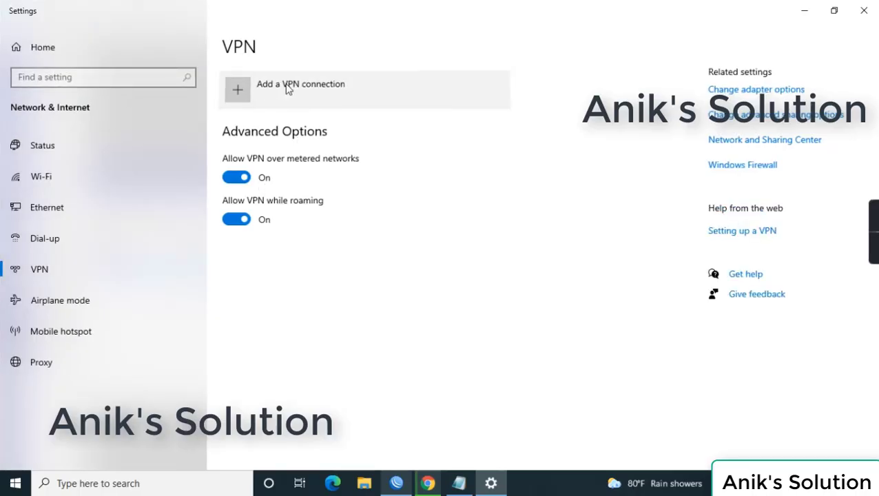
click(286, 85)
click(283, 85)
click(284, 83)
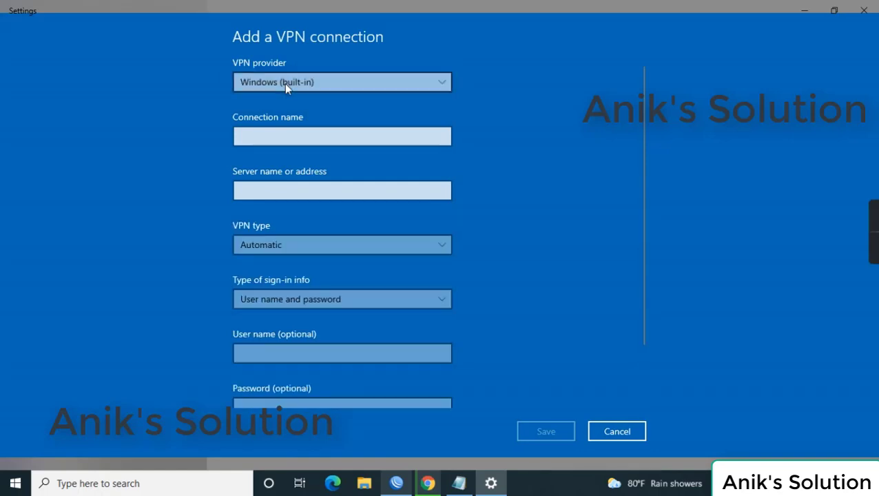
click(279, 135)
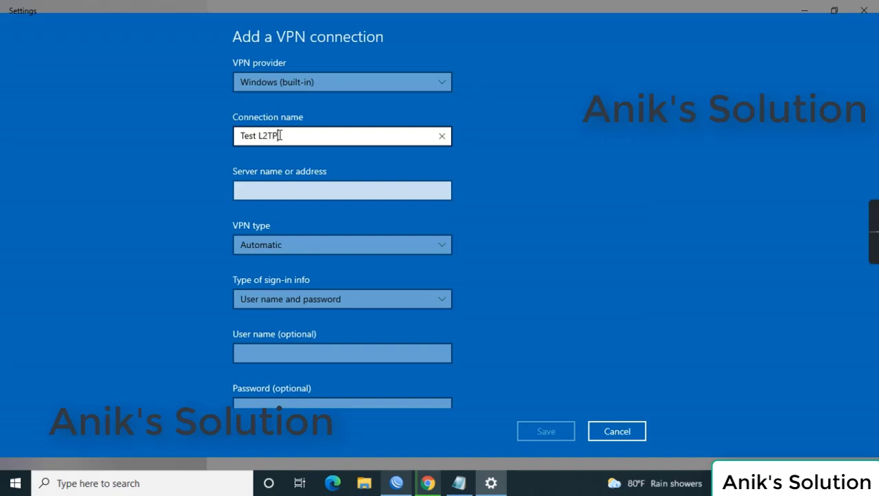
click(291, 191)
text(1)
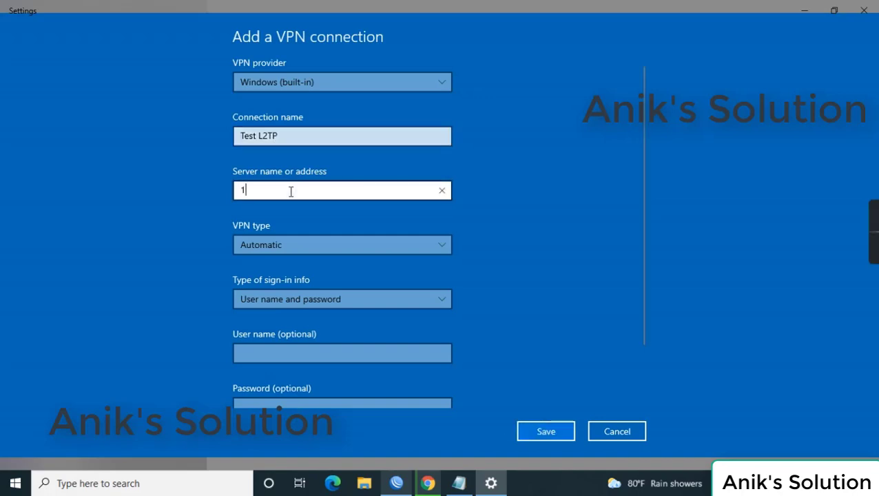
text(75.29.198.114)
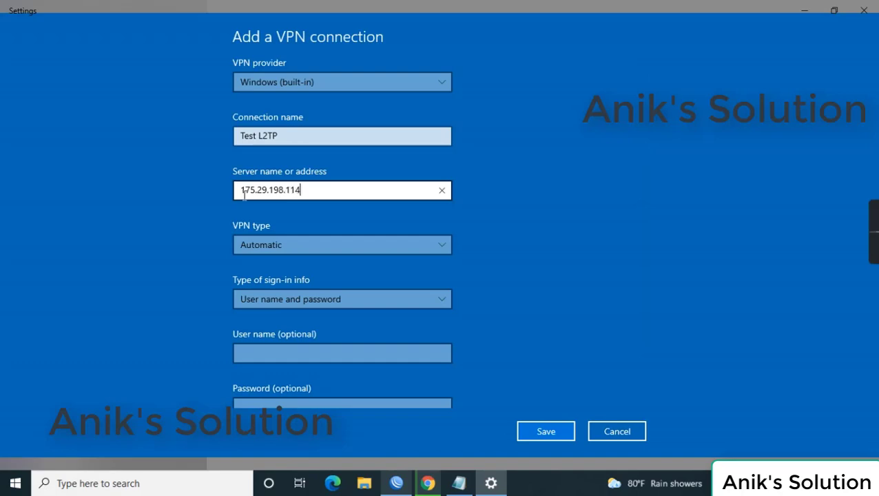
click(268, 240)
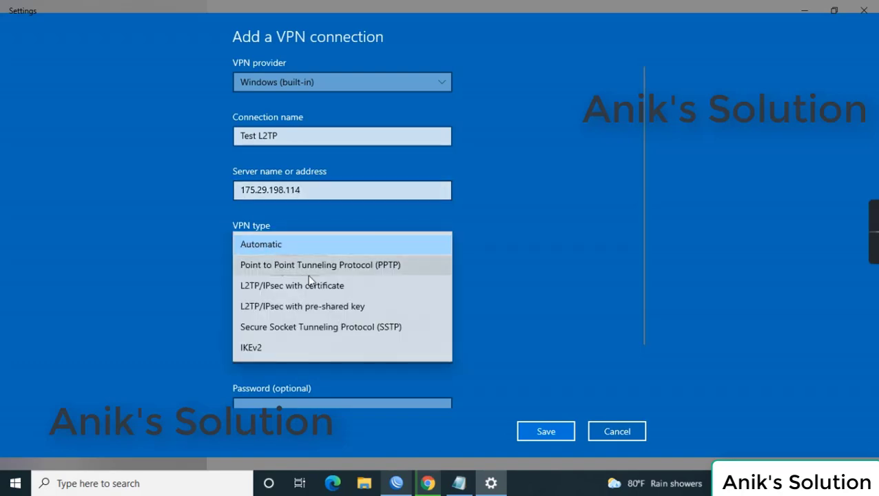
click(308, 308)
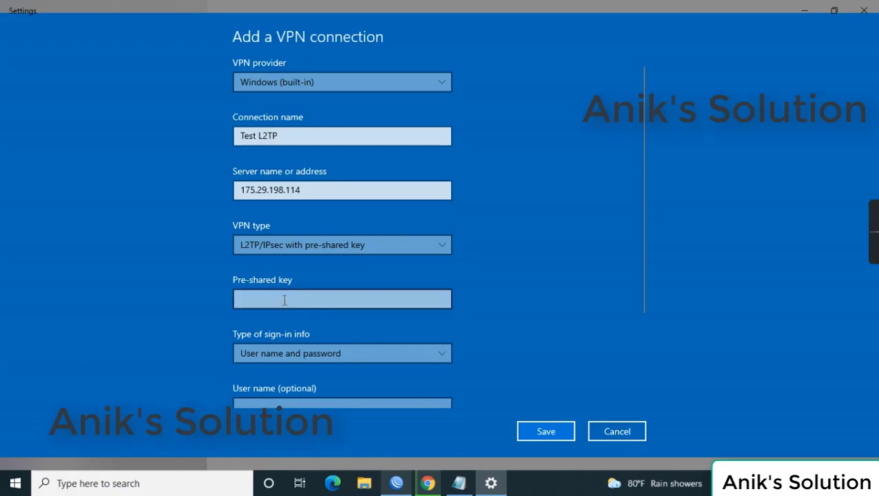
Enter the pre-shared key, user name 'user' and password, and save the connection.
click(287, 299)
text(•)
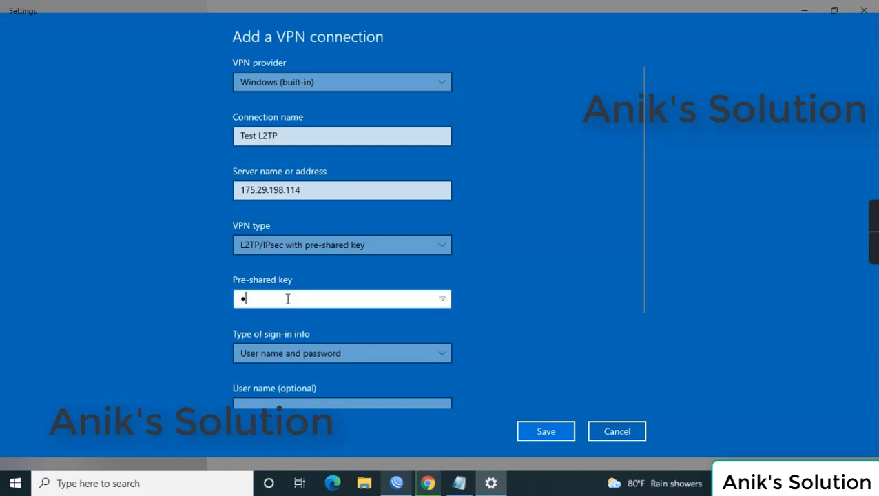
text(••)
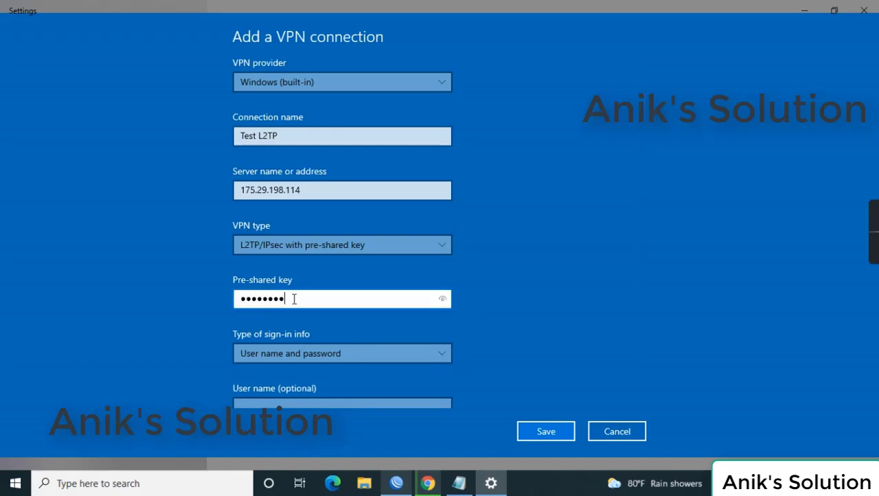
scroll(468, 270, down, 3)
click(256, 285)
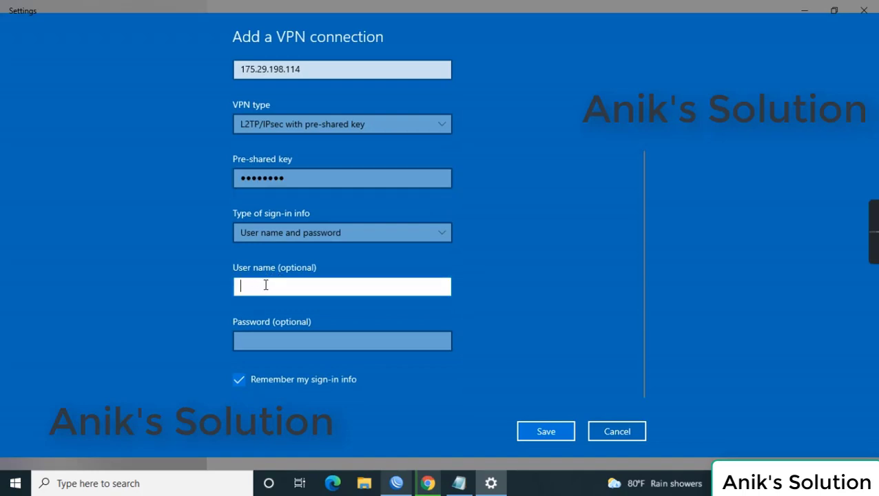
text(user)
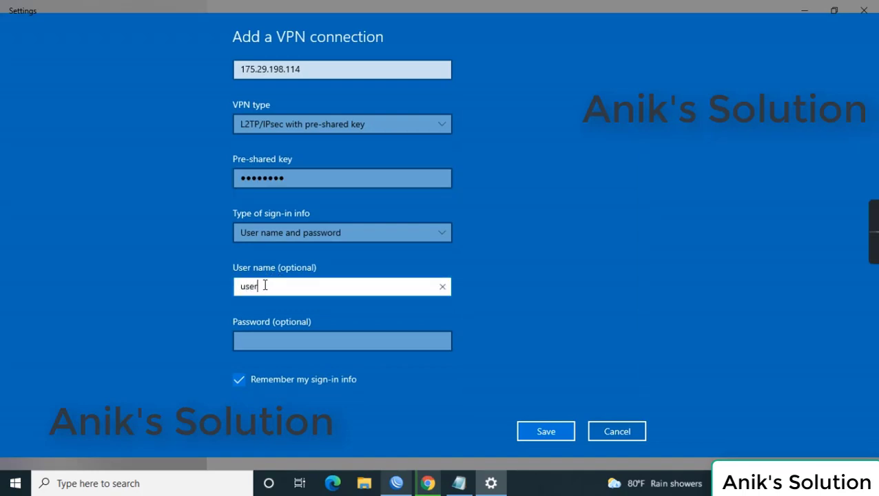
click(264, 342)
text(••)
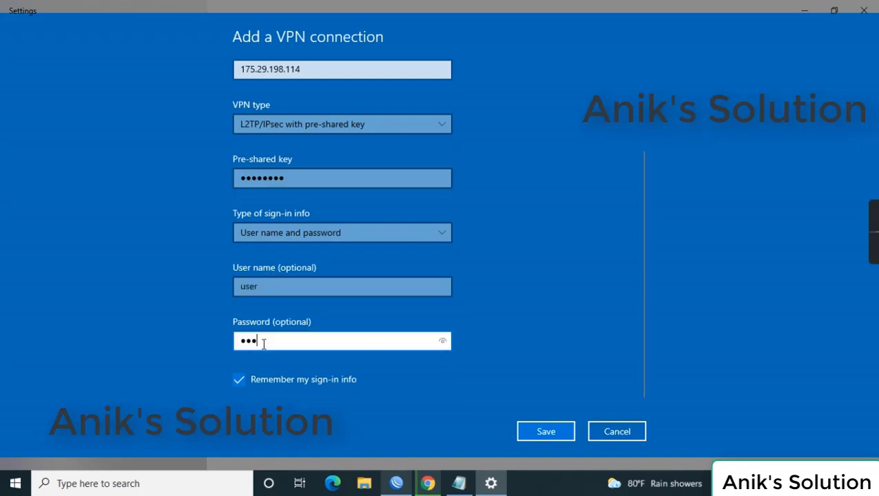
click(561, 430)
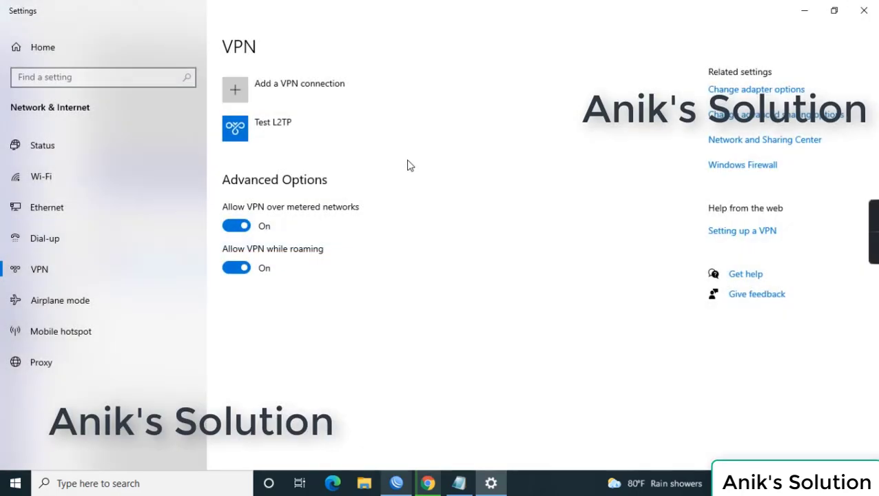
Connect the Test L2TP VPN and return to WinBox.
click(298, 126)
click(300, 170)
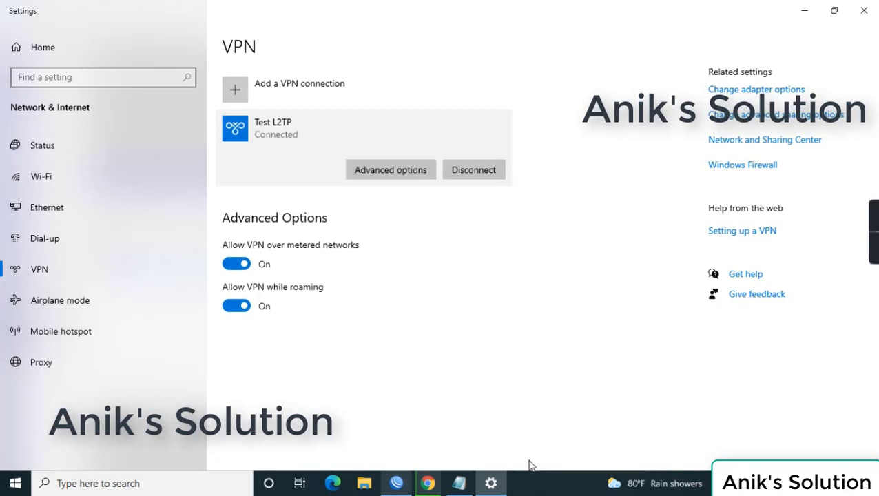
click(397, 483)
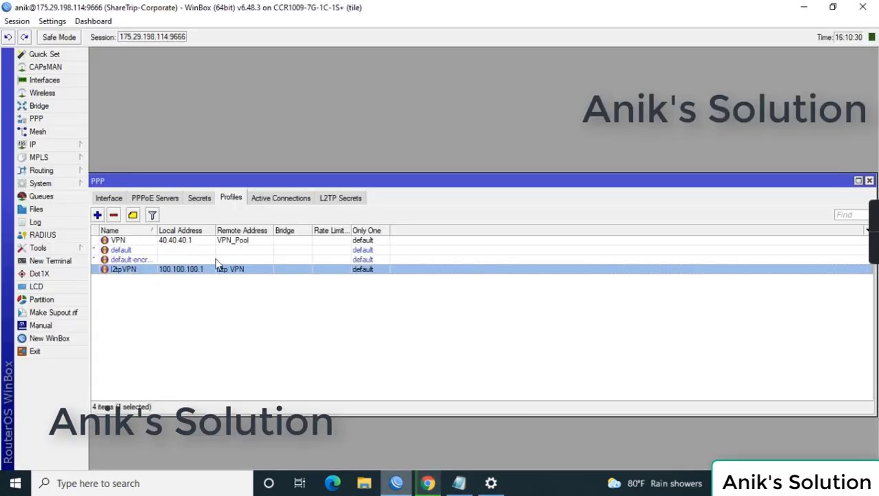
Check PPP Active Connections for the client's live l2tp session, then bring Notepad forward.
click(111, 198)
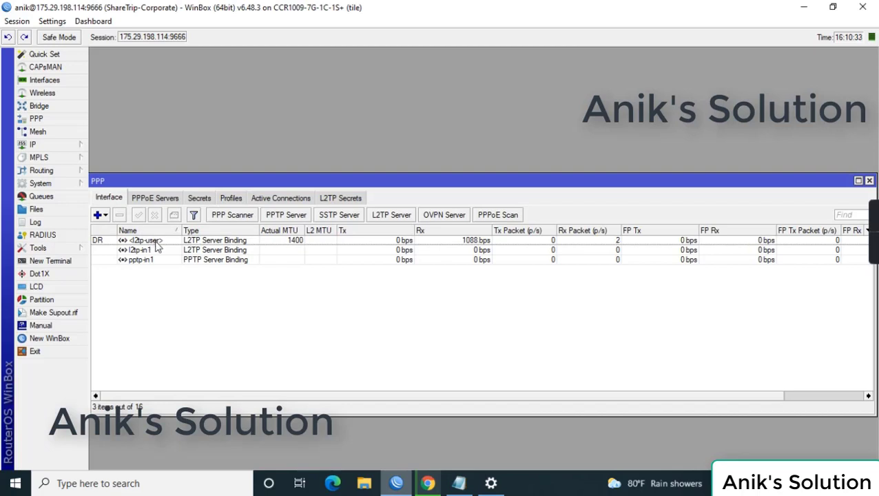
click(289, 198)
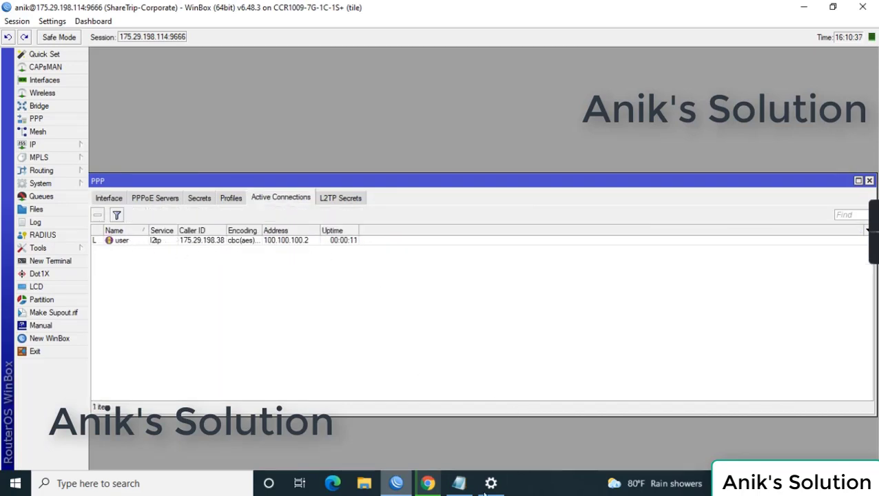
click(459, 482)
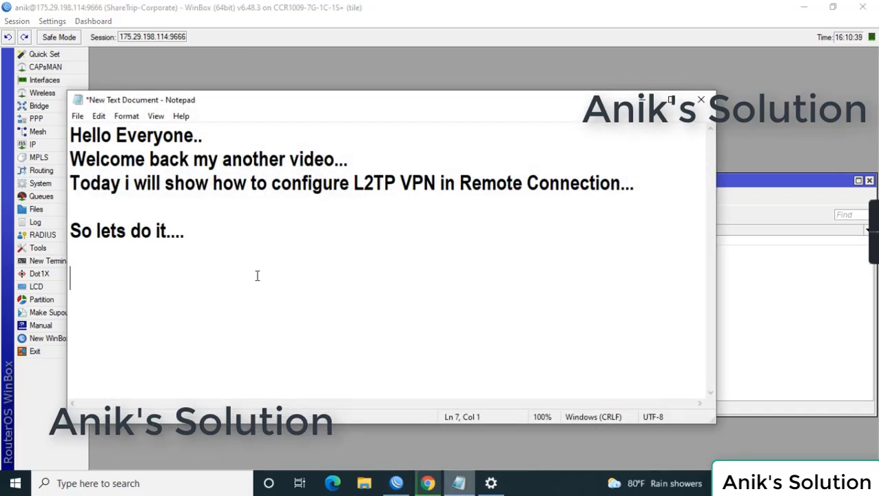
Type 'So our L2TP configure Done...' and, on the next line, 'Thanks for watching this video....'.
text(So ou)
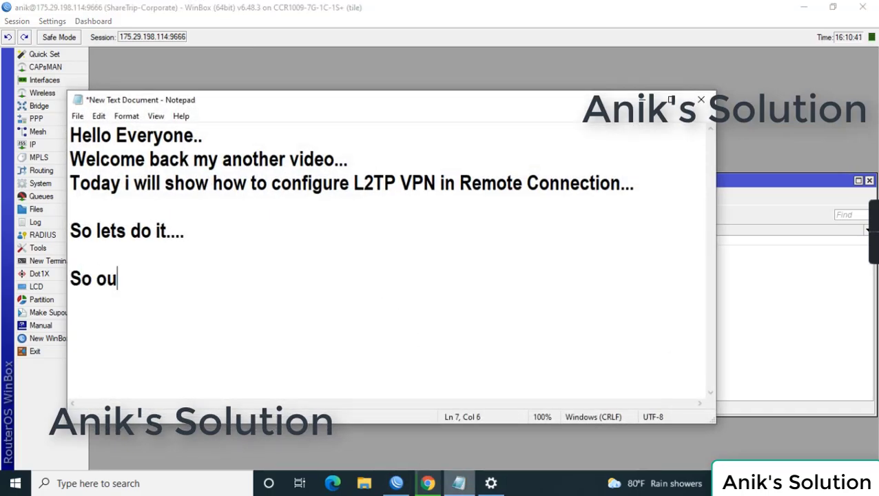
text(r L2)
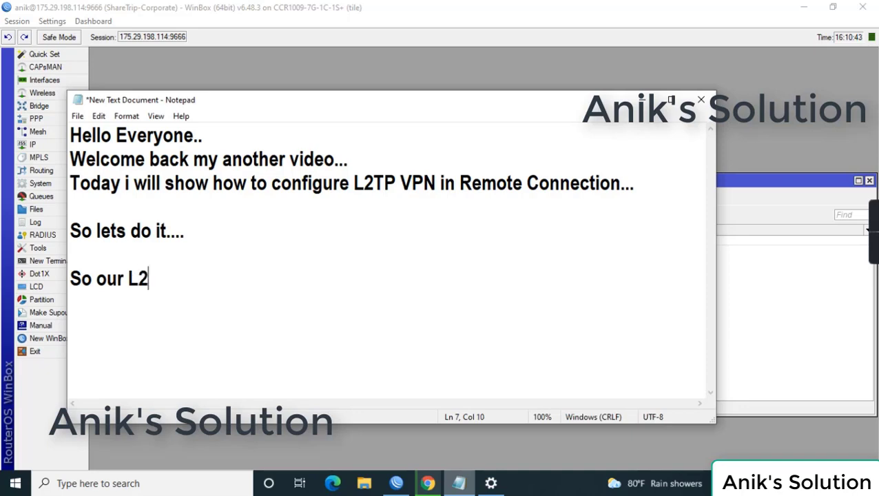
text(TP con)
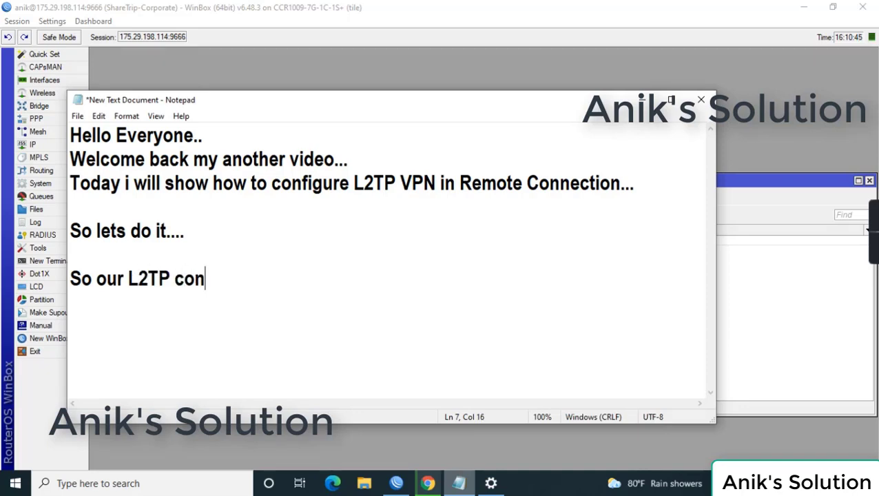
text(figure )
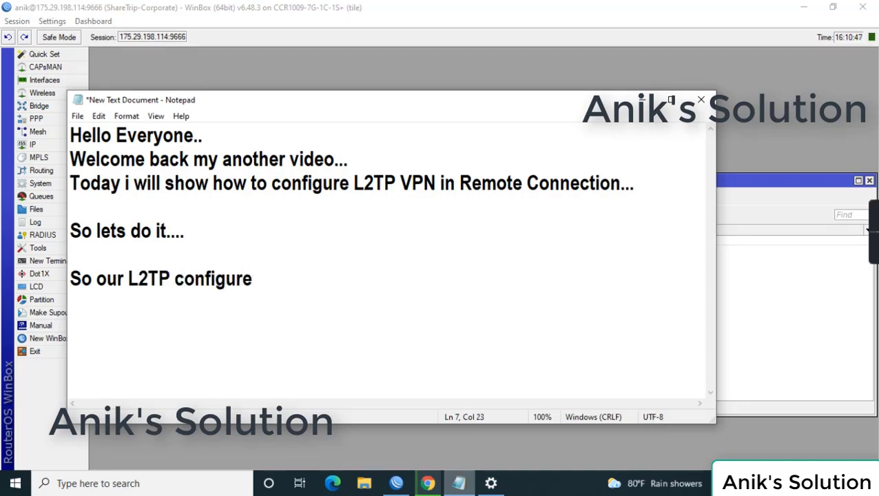
text(Done...)
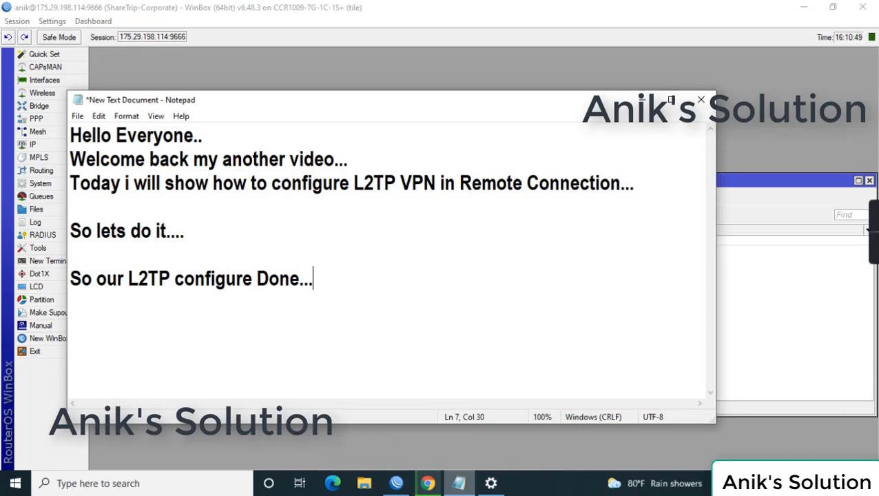
key(Return)
text(Thanks )
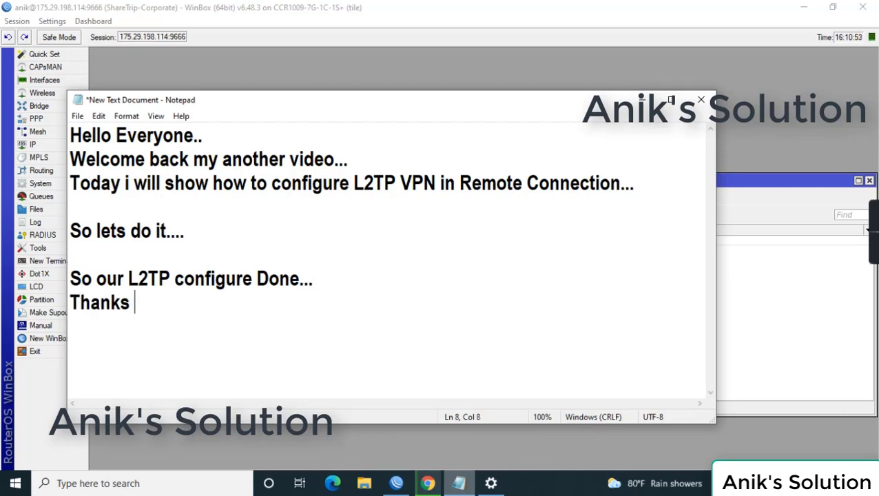
text(for watc)
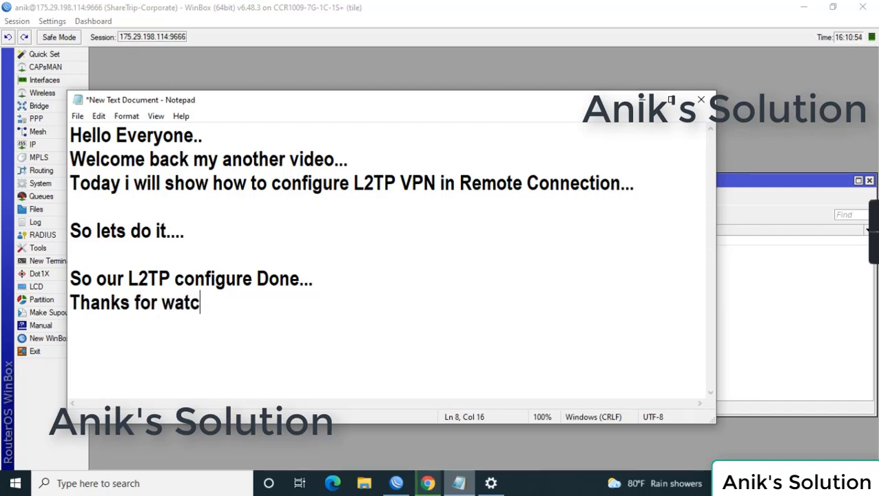
text(hing this)
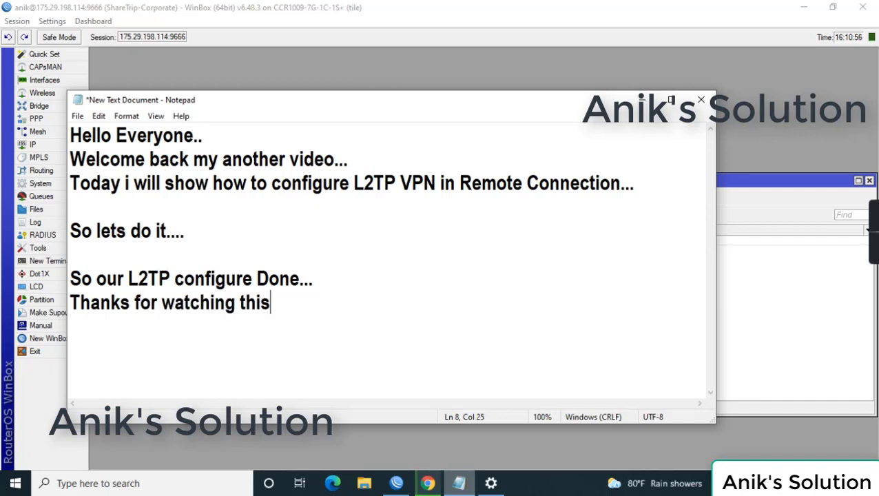
text( video....)
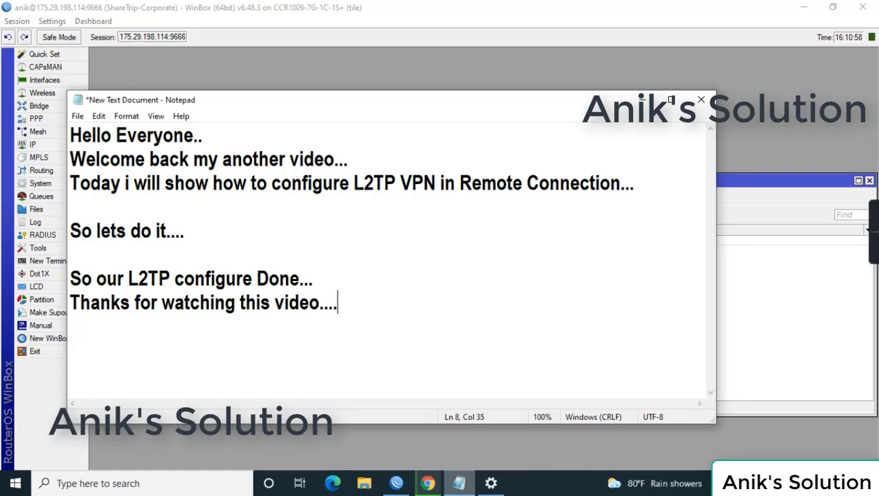